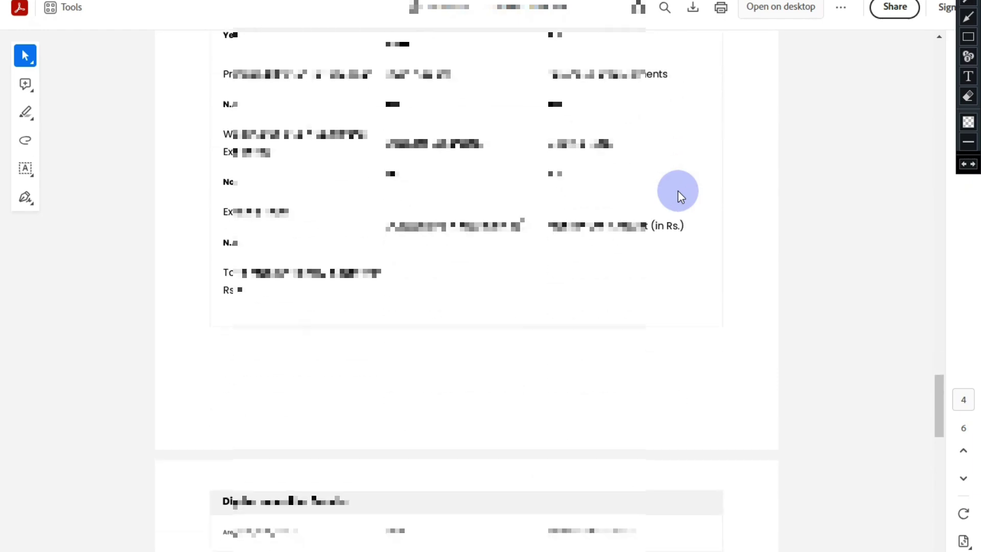
scroll(680, 197, "down", 10)
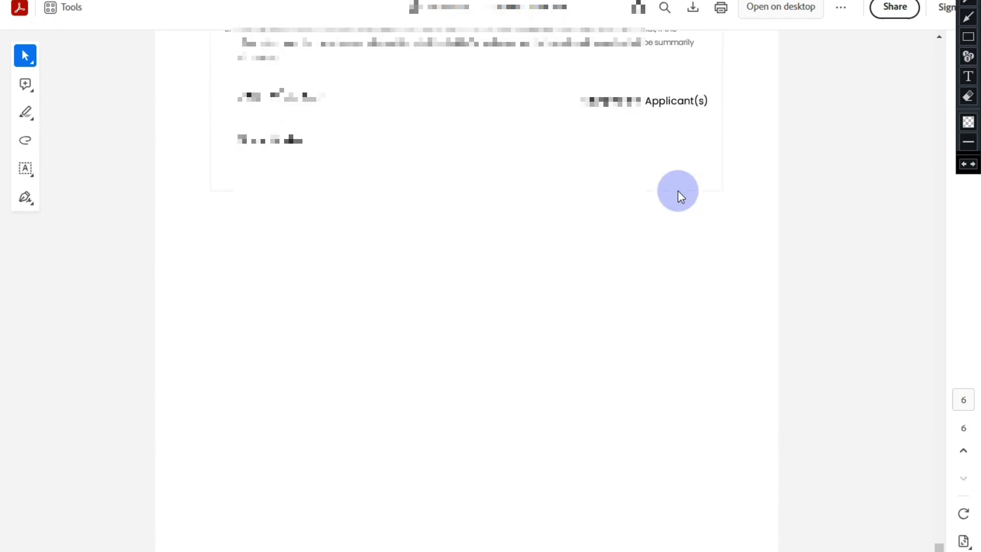
Scroll the application PDF through its later pages and back up to page 1.
scroll(680, 196, "up", 20)
scroll(680, 197, "up", 20)
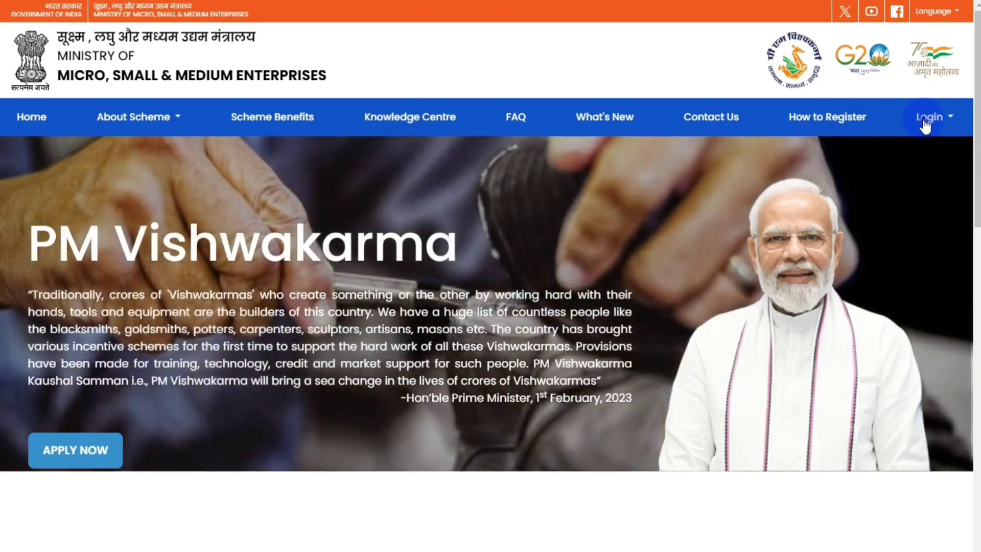
Choose Login > CSC Login > CSC - Register Artisans to reach the Digital Seva Connect sign-in.
left_click(925, 122)
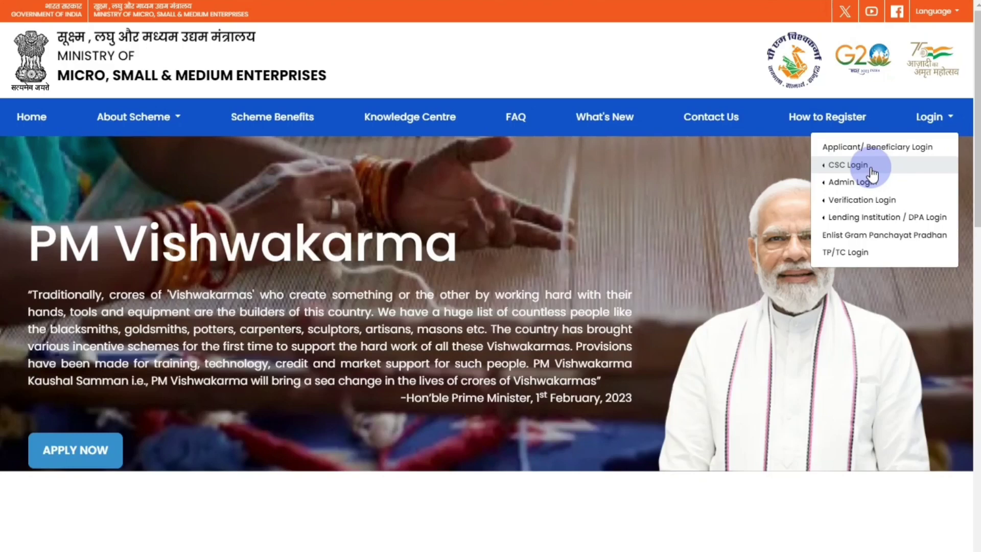
left_click(870, 171)
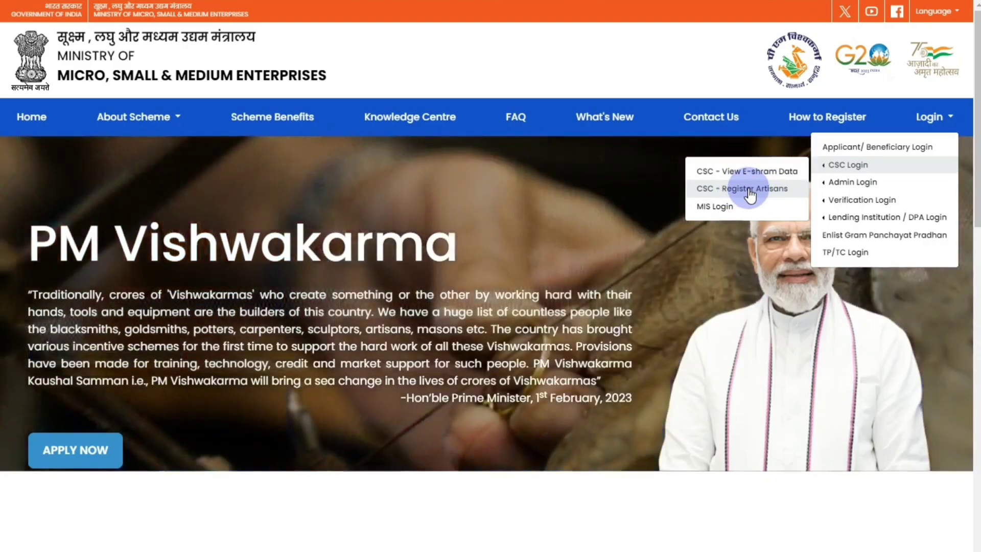
left_click(749, 189)
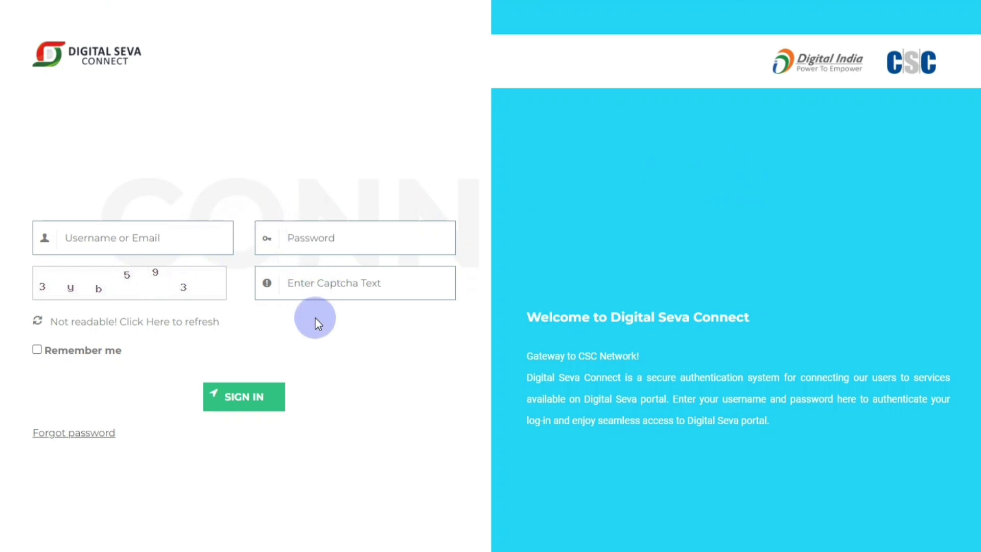
Sign in to Digital Seva Connect using the autofilled credentials and the displayed captcha.
left_click(162, 239)
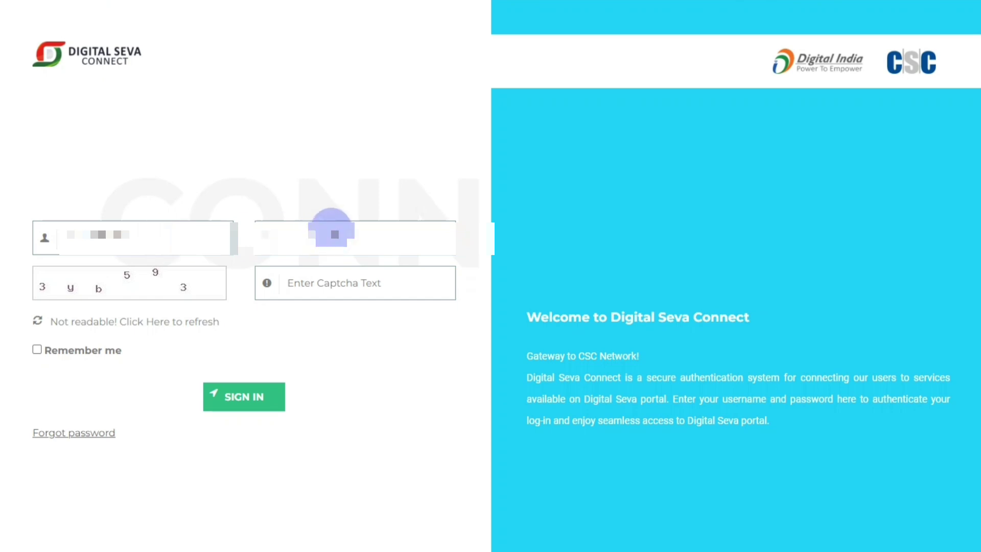
left_click(316, 290)
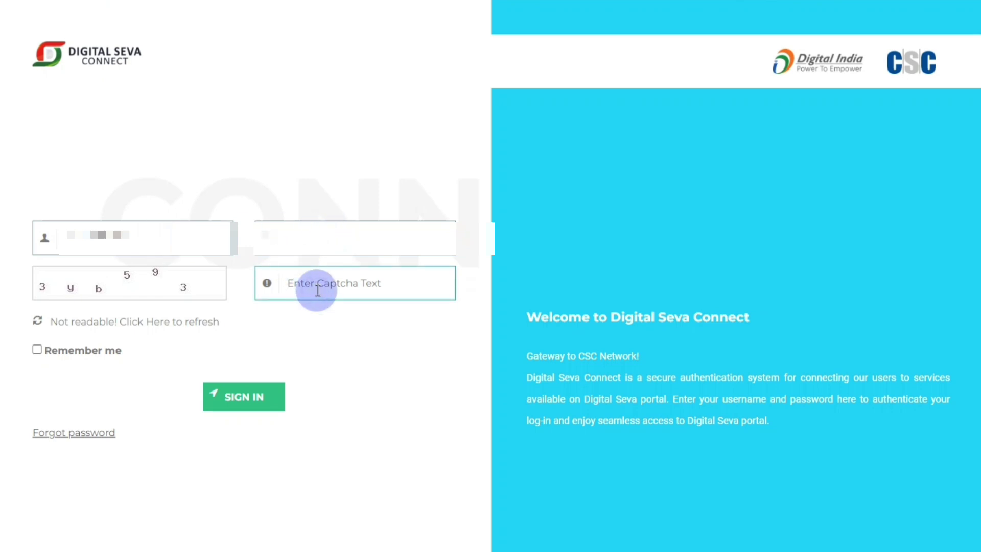
type("3yb593")
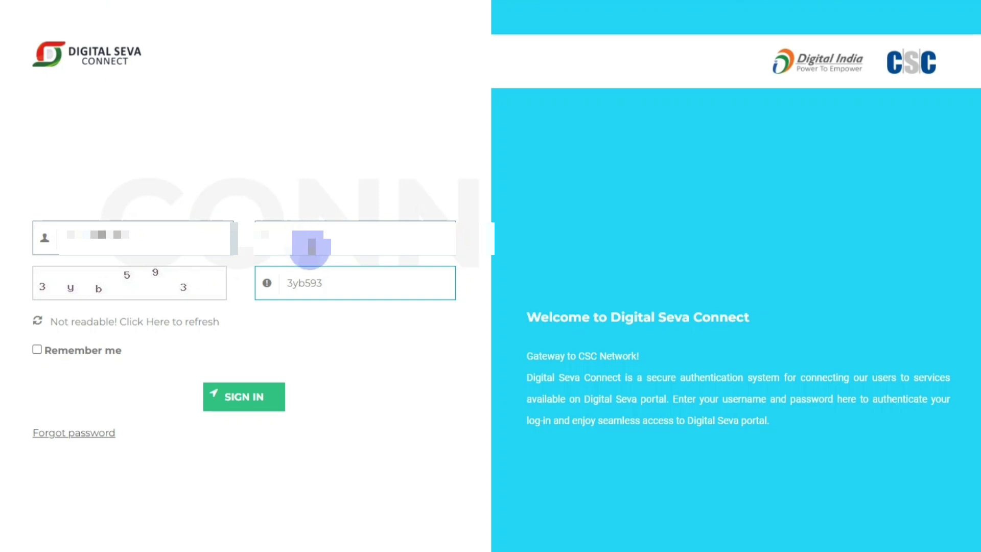
left_click(258, 403)
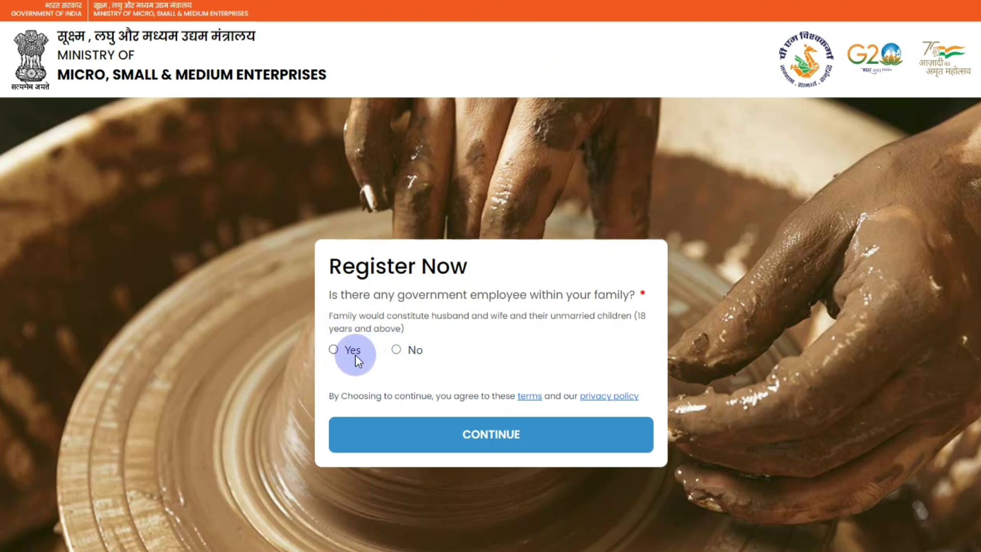
Answer No to both the government-employee and earlier-loan questions and continue.
left_click(396, 348)
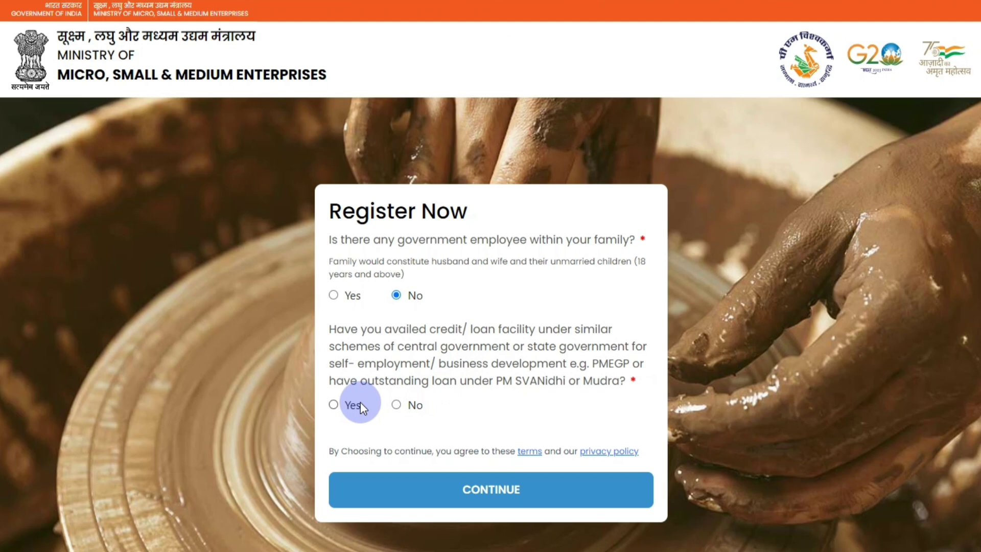
left_click(397, 405)
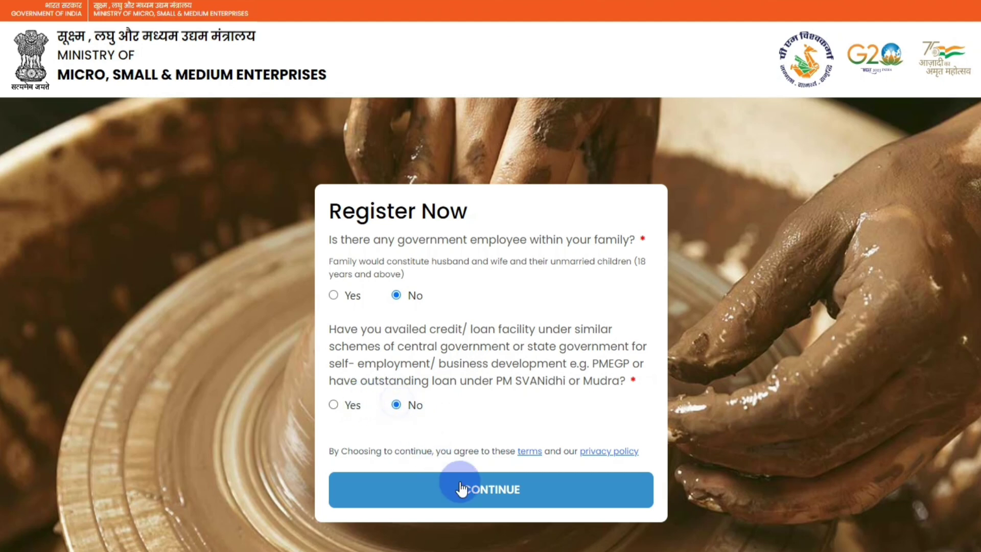
left_click(487, 493)
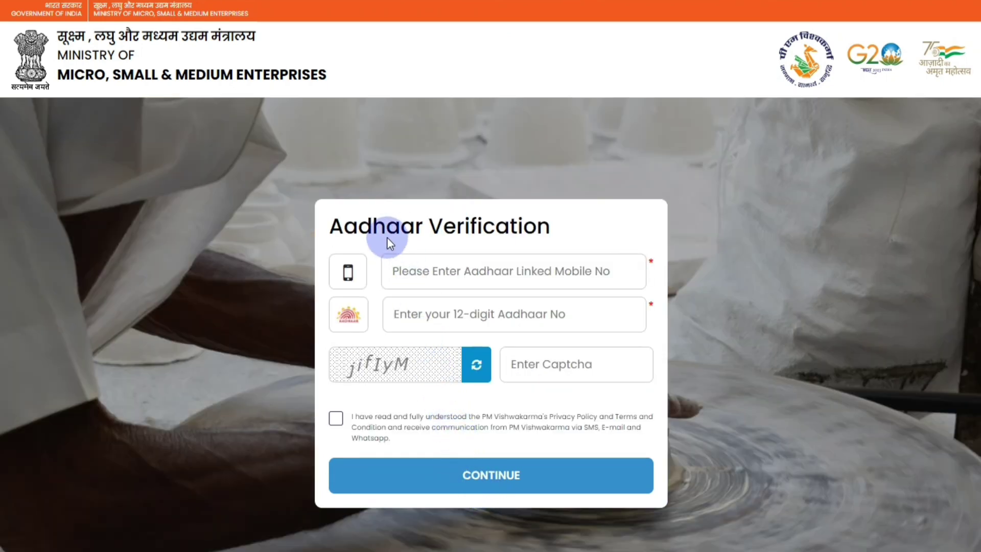
Enter the Aadhaar-linked mobile number, Aadhaar number and captcha, accept the terms, and request the OTP.
left_click(455, 275)
type("891")
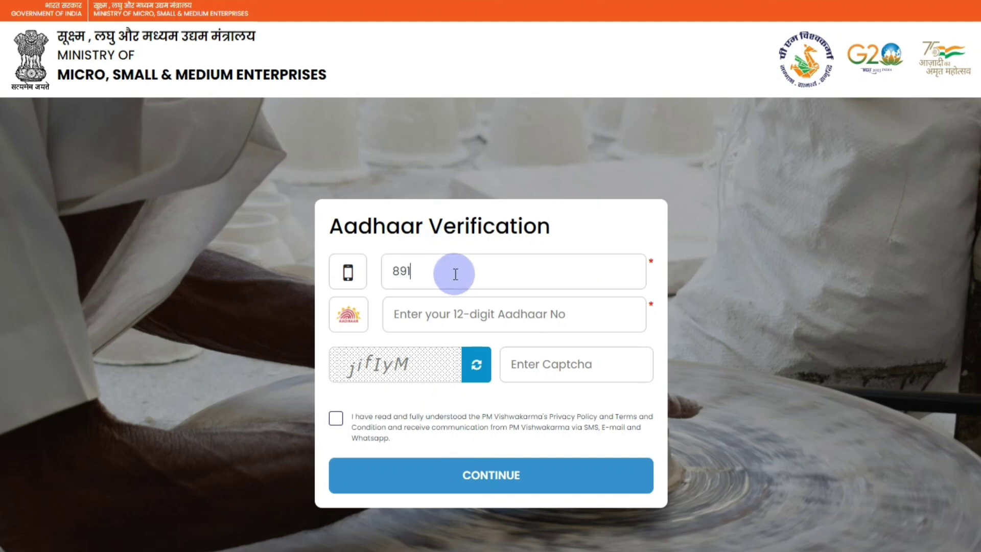
type("234")
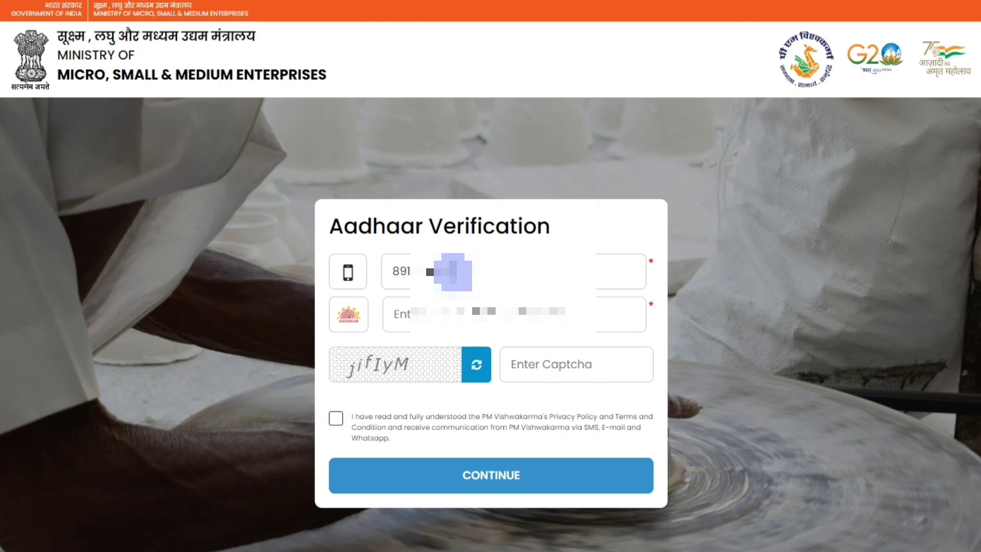
left_click(445, 315)
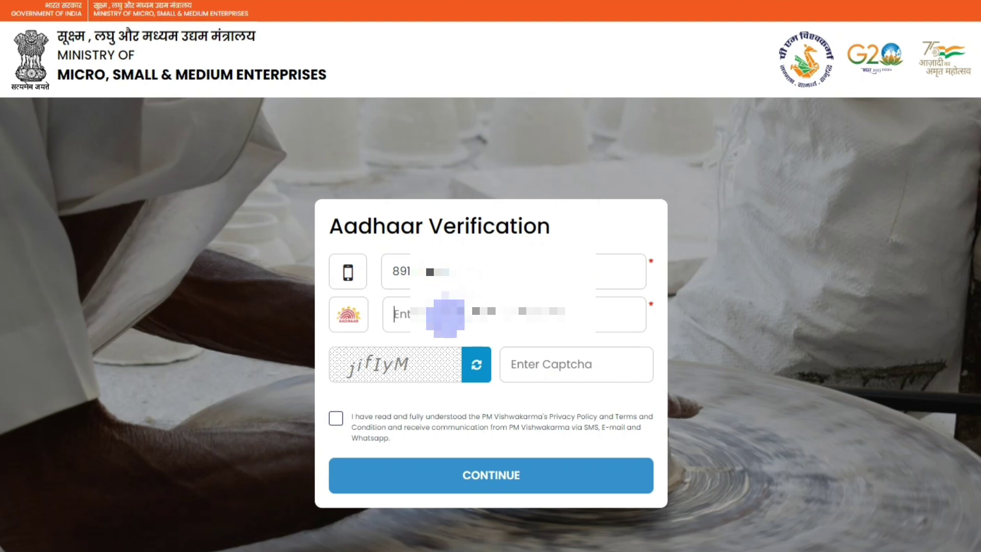
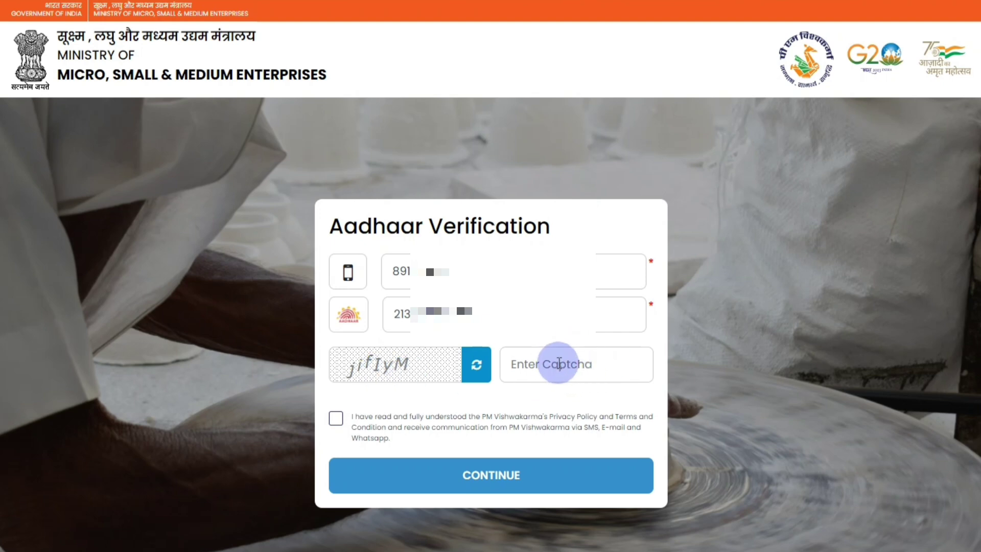
left_click(335, 418)
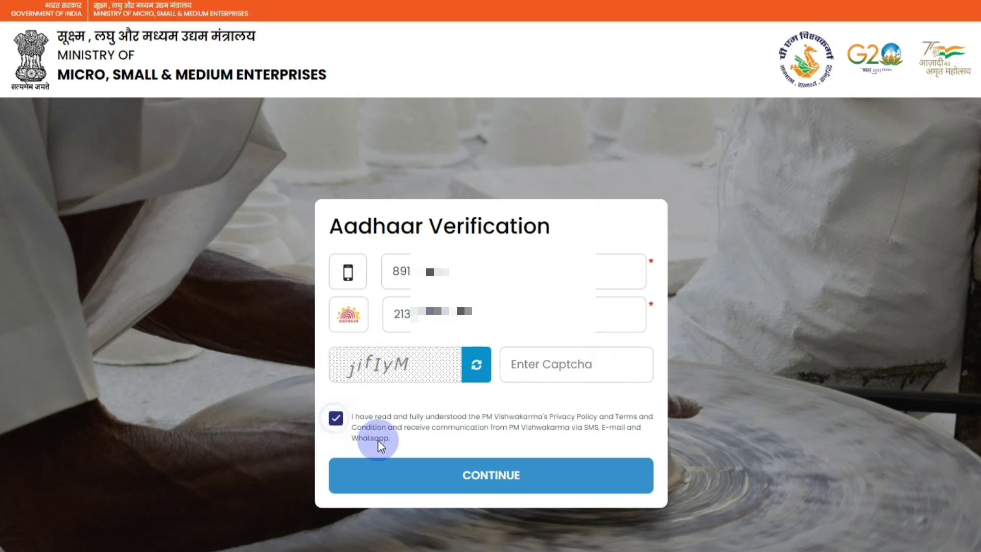
type("jiflyM")
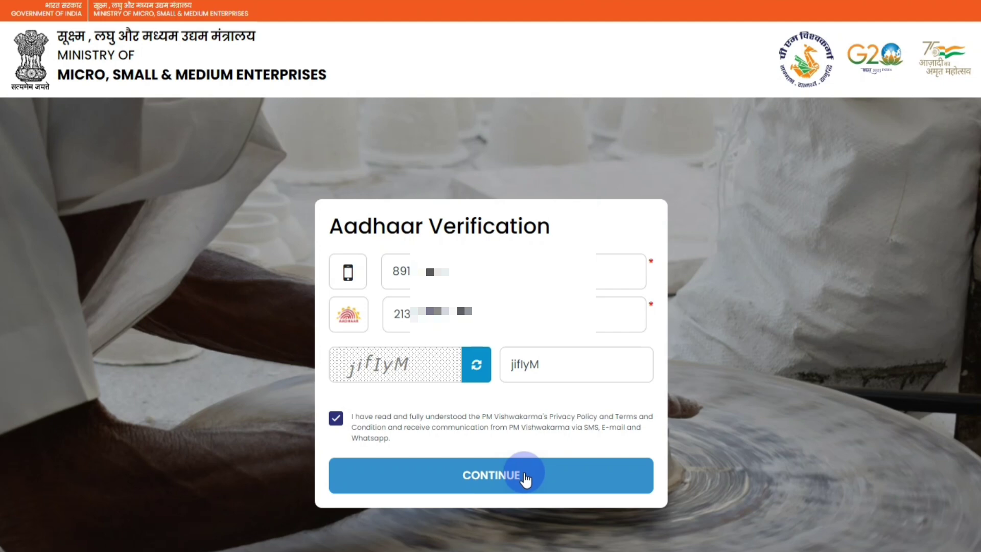
left_click(525, 479)
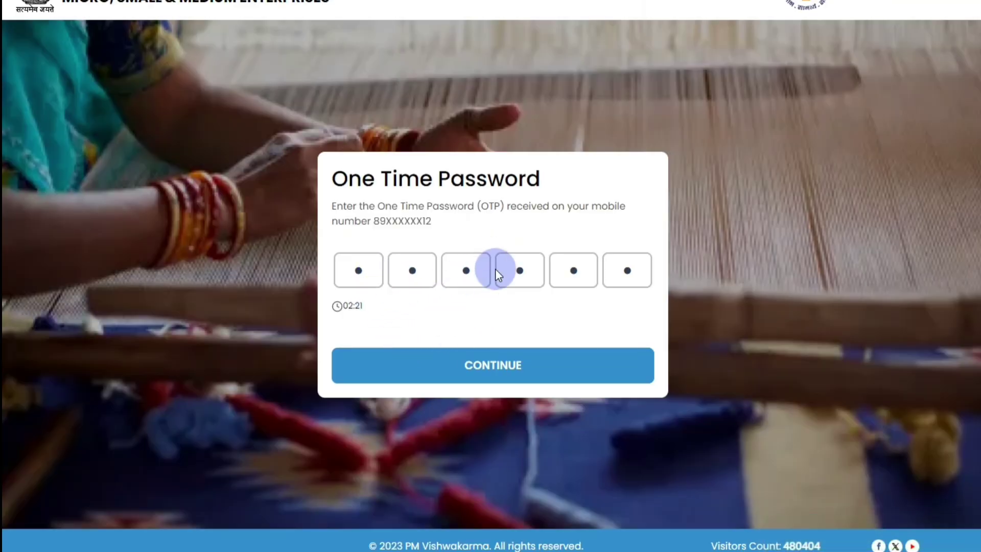
Submit the six-digit OTP to verify the mobile number.
left_click(511, 364)
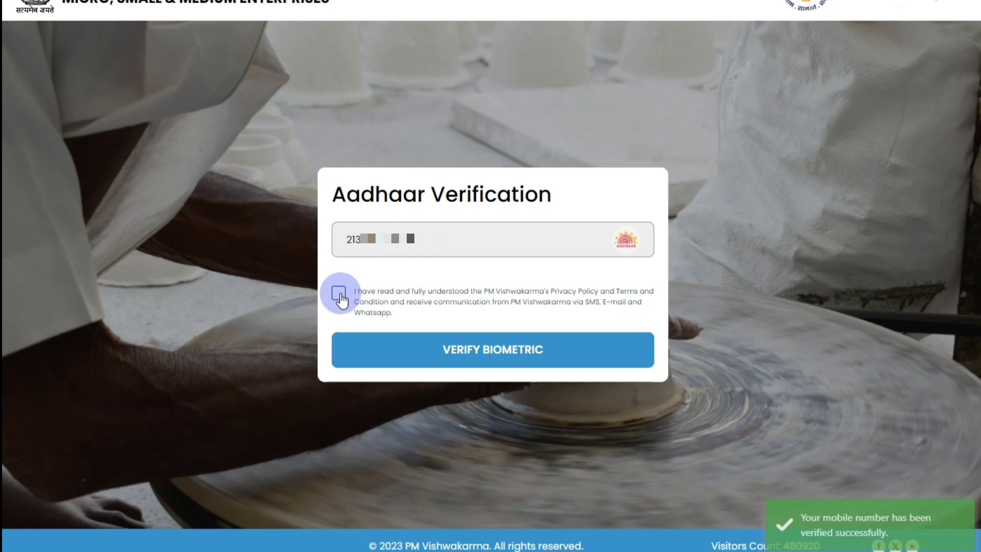
Accept the consent and verify Aadhaar with a fingerprint capture on the MANTRA MFS100 device.
left_click(495, 361)
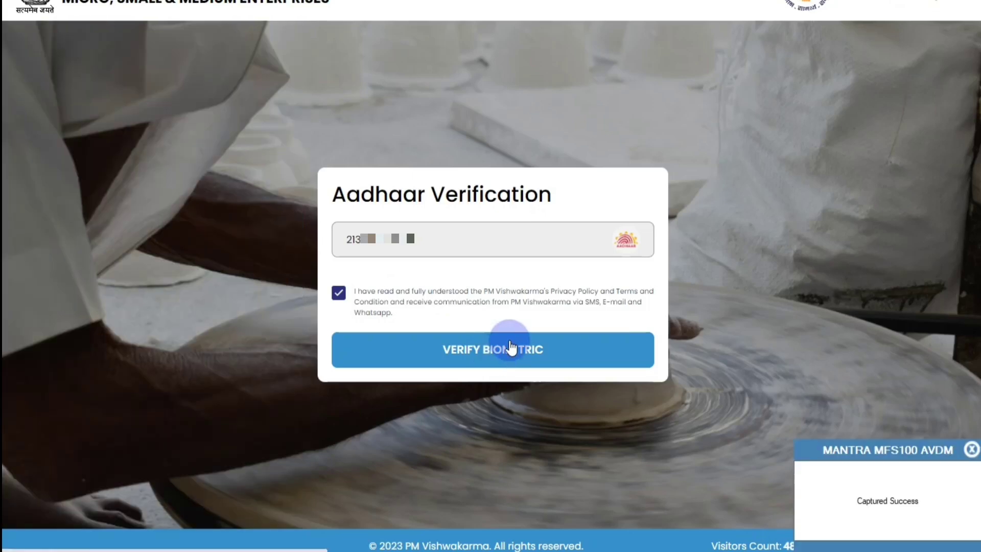
left_click(871, 524)
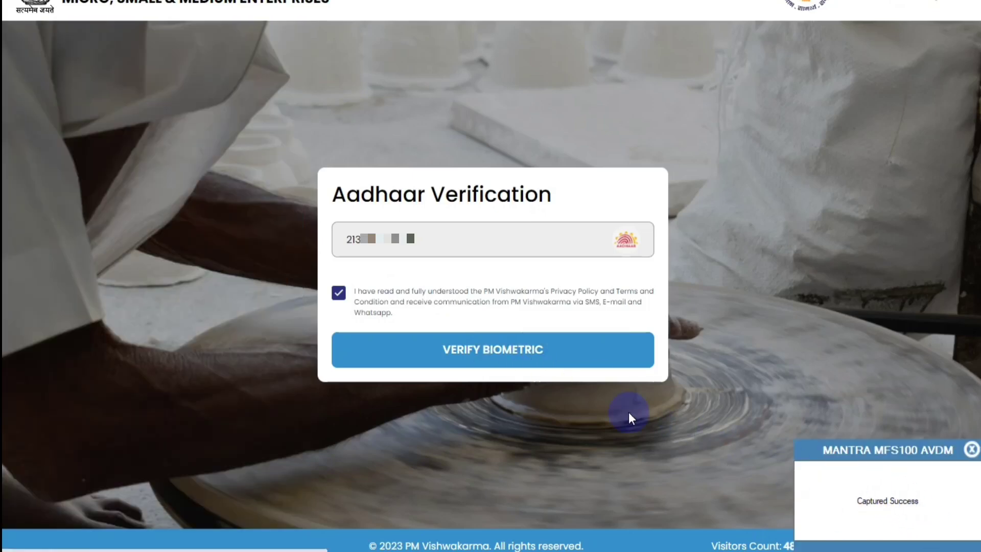
left_click(532, 356)
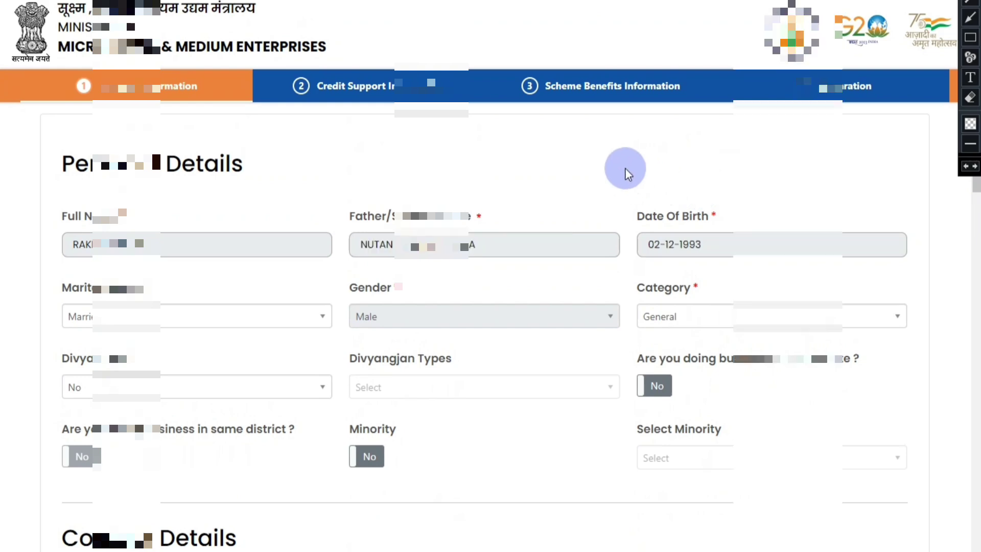
Scroll through the prefilled Contact, Family and Address sections and back up.
scroll(625, 169, "down", 8)
scroll(621, 173, "down", 9)
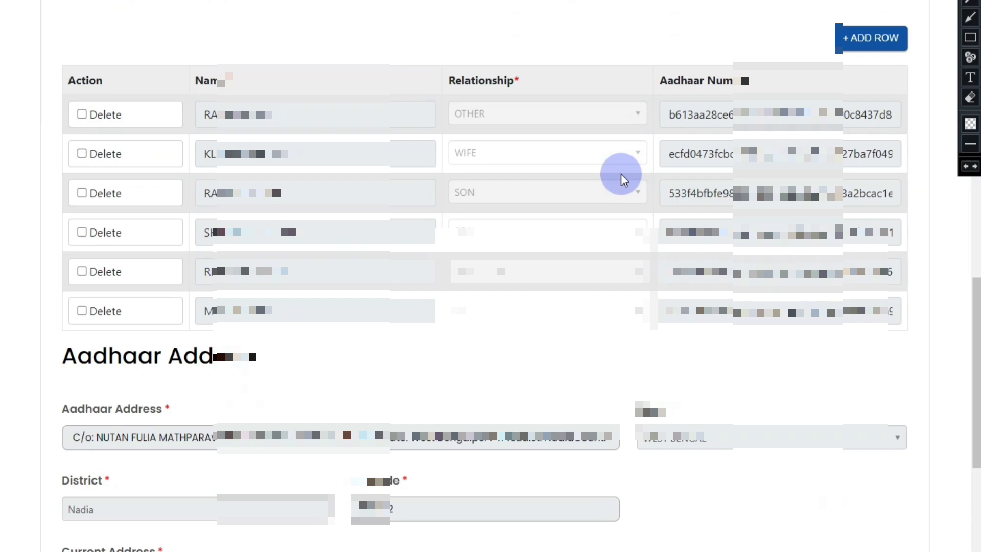
scroll(621, 173, "up", 10)
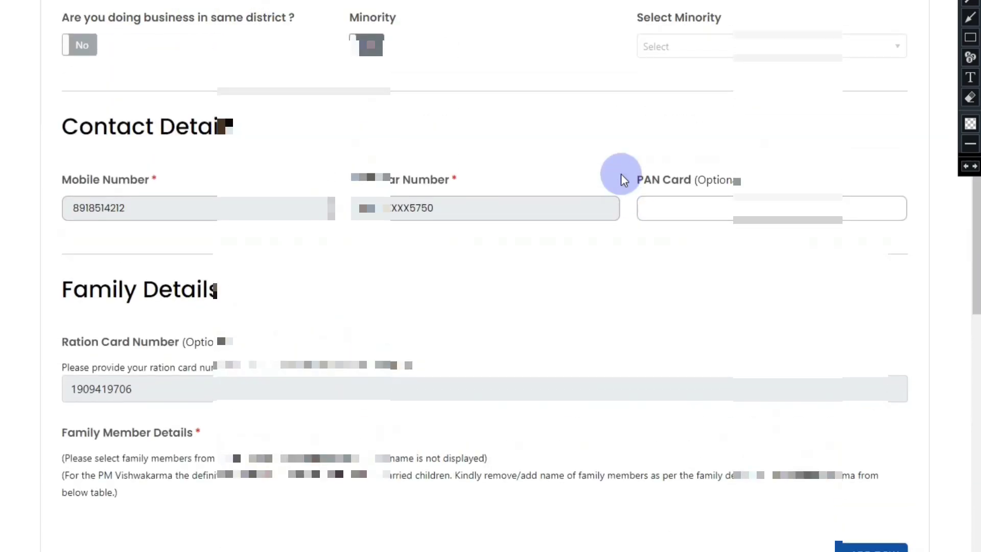
scroll(620, 174, "up", 8)
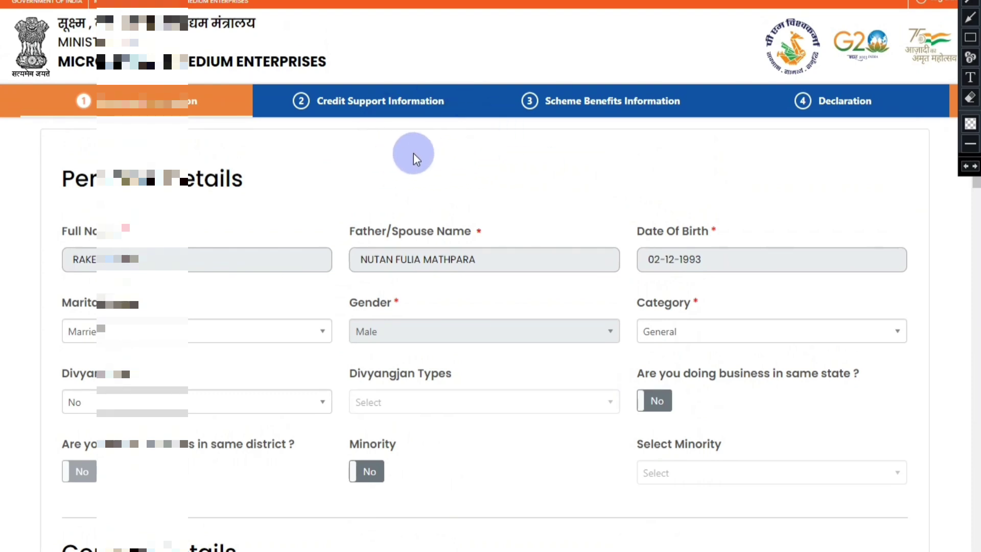
scroll(412, 152, "down", 3)
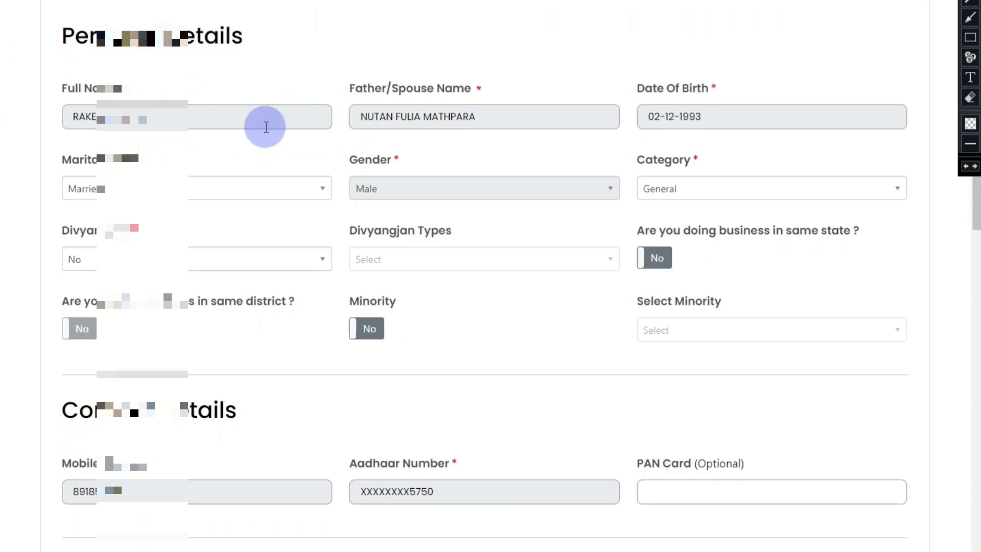
Draw red review boxes around the Full Name, Father/Spouse Name and Date Of Birth fields.
key("r")
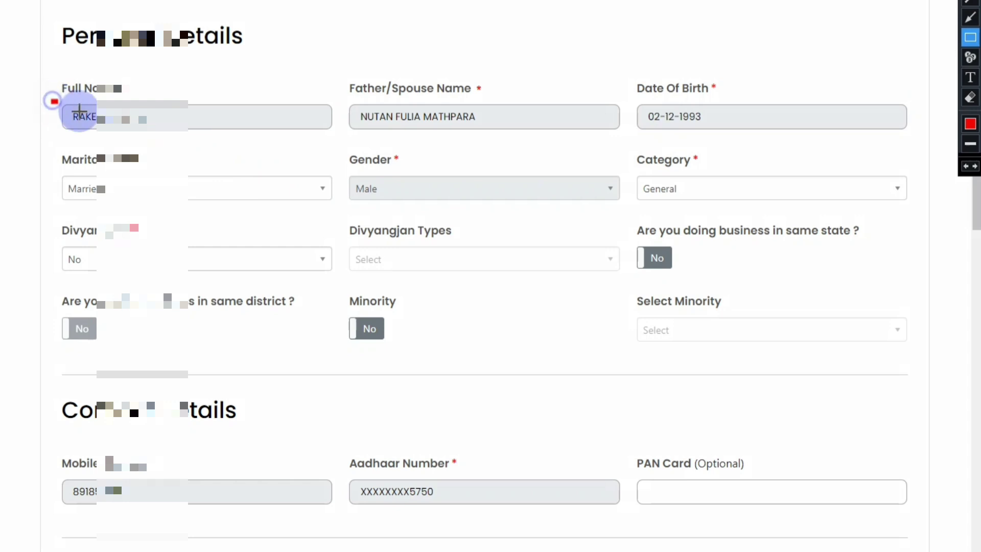
mouse_move(53, 101)
left_mouse_down()
mouse_move(179, 133)
mouse_move(332, 140)
left_mouse_up()
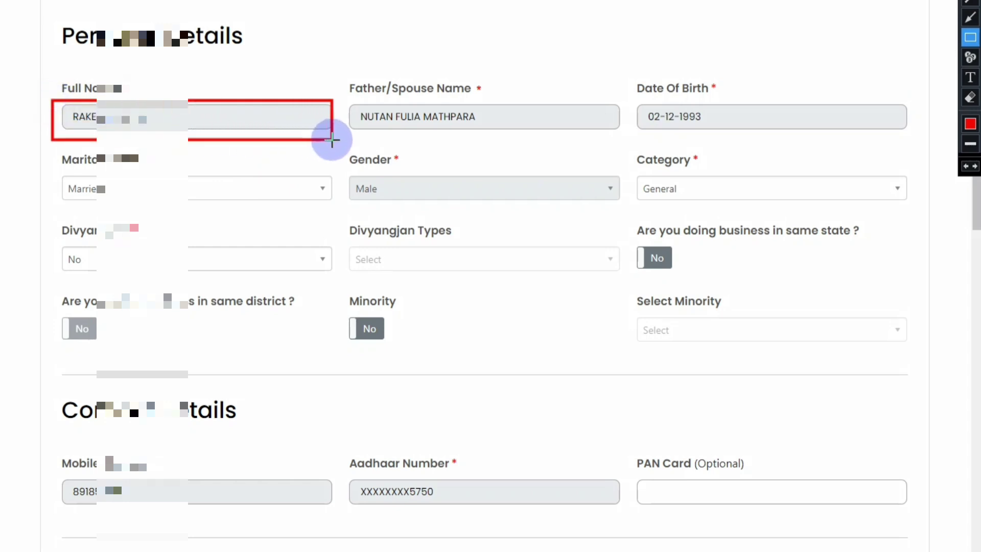
mouse_move(346, 96)
left_mouse_down()
mouse_move(388, 136)
mouse_move(573, 148)
left_mouse_up()
mouse_move(623, 94)
left_mouse_down()
mouse_move(696, 136)
mouse_move(899, 137)
left_mouse_up()
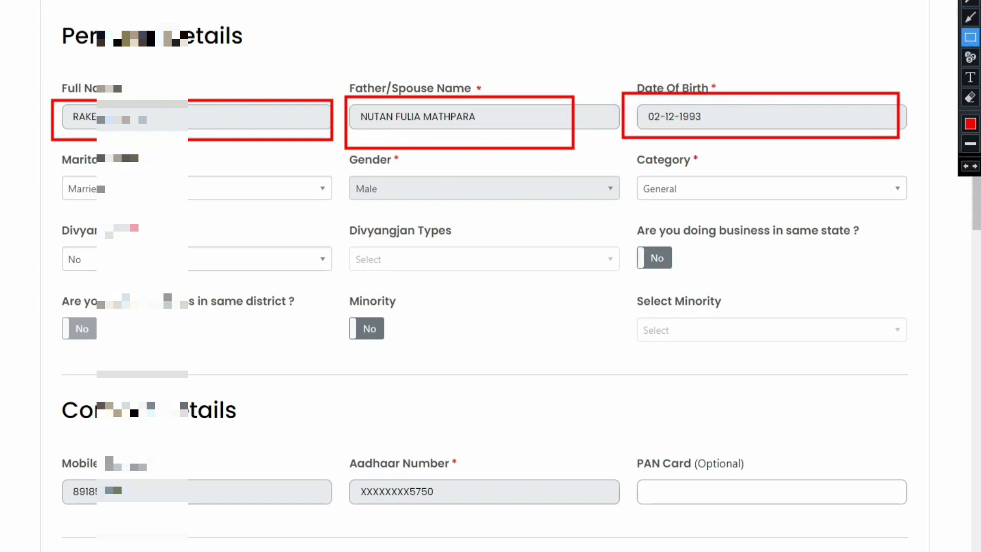
key("Escape")
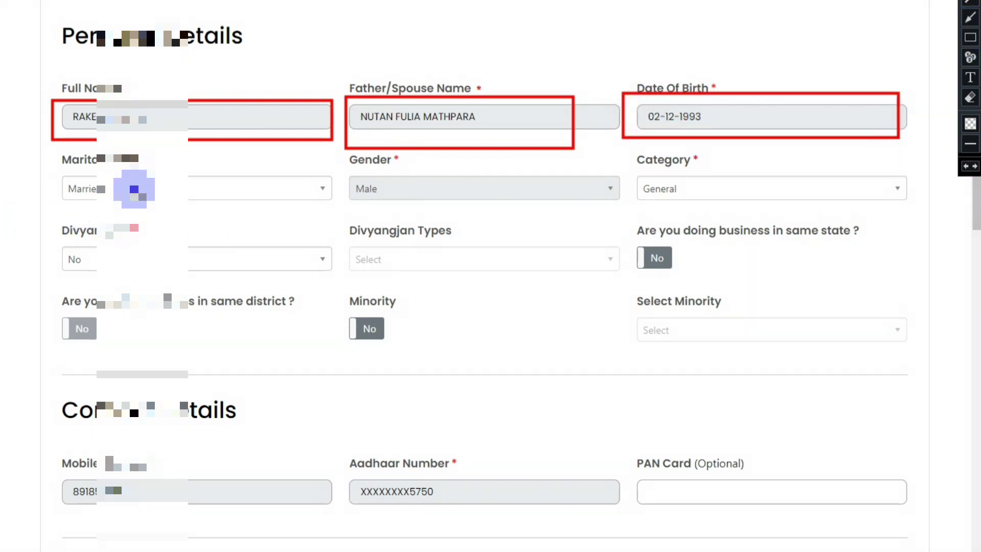
left_click(134, 189)
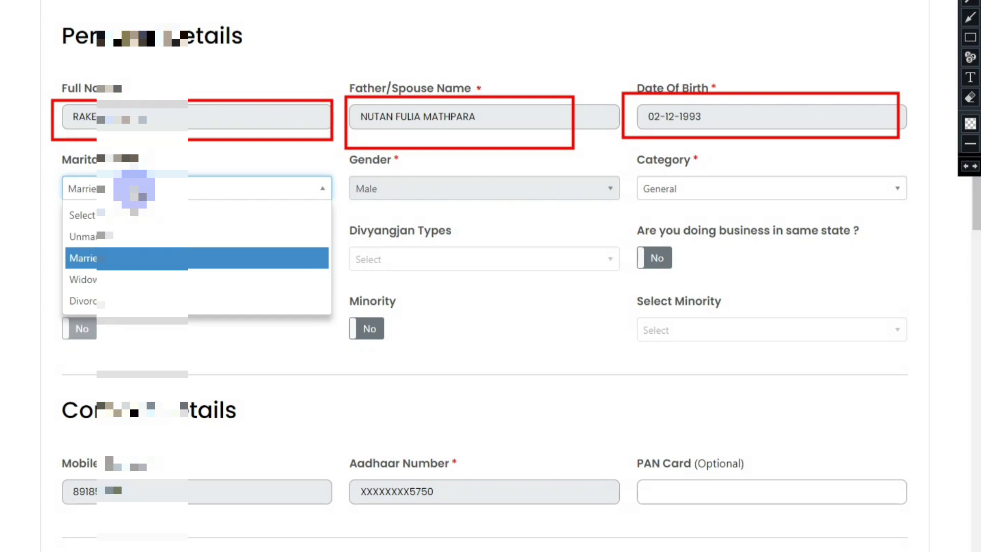
Keep Married, General category and Divyang No, and check the same-state business answer.
left_click(123, 258)
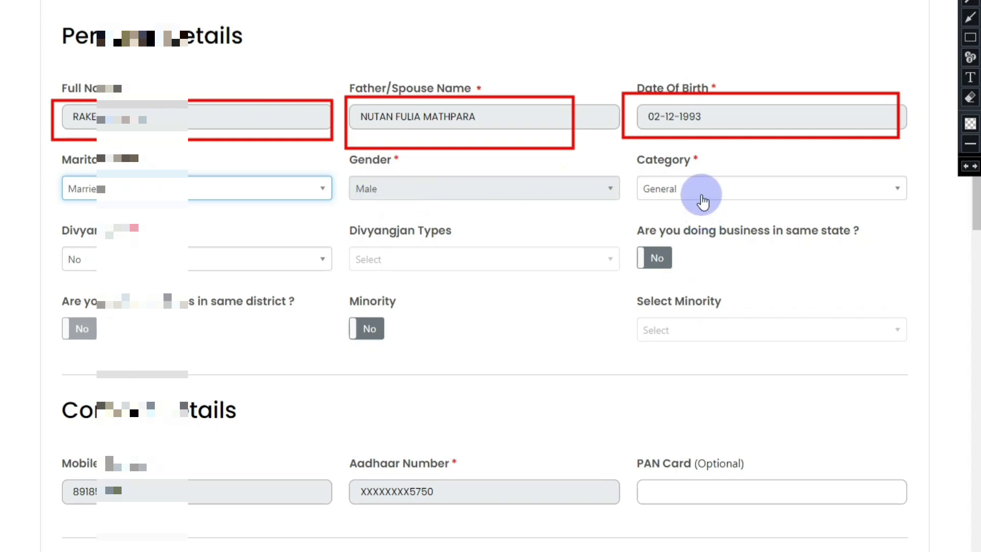
left_click(701, 194)
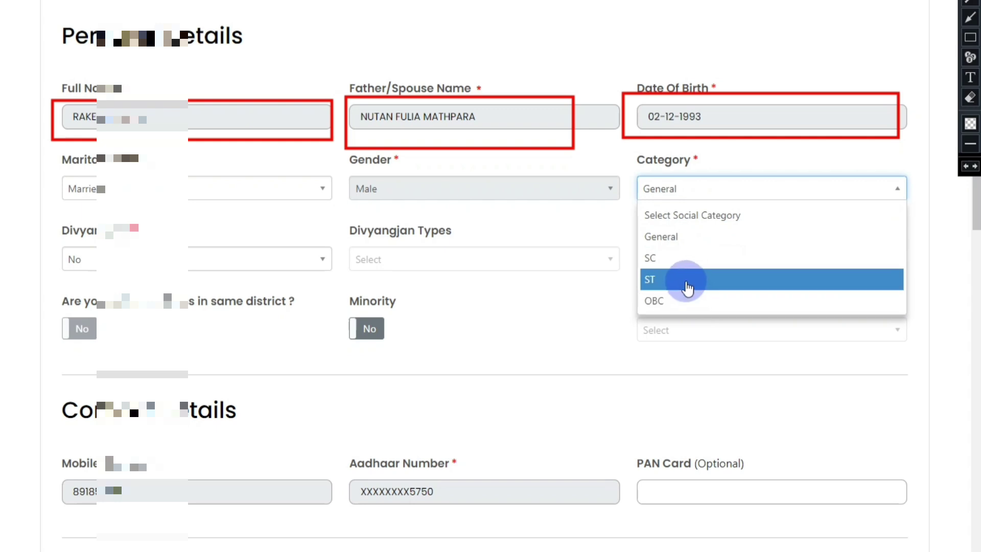
left_click(682, 237)
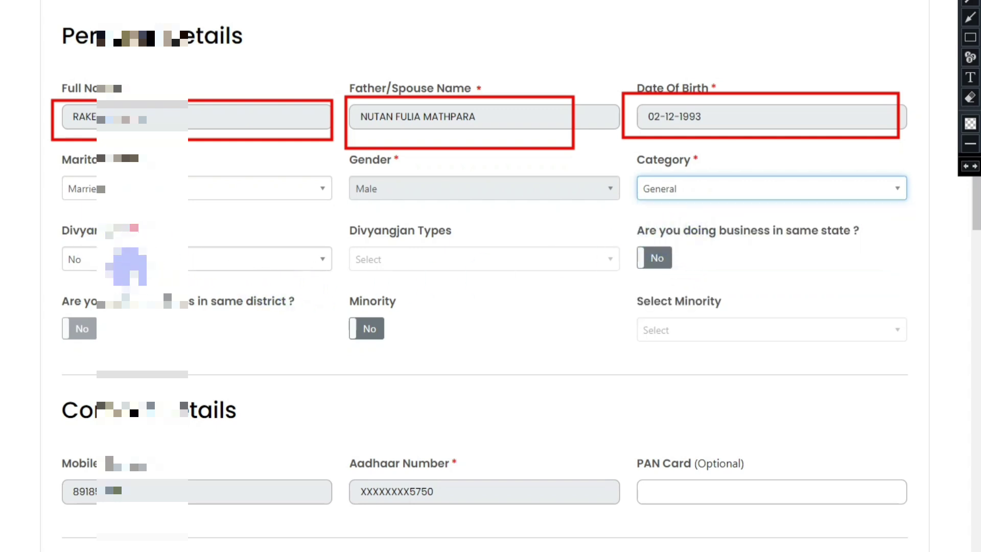
left_click(158, 261)
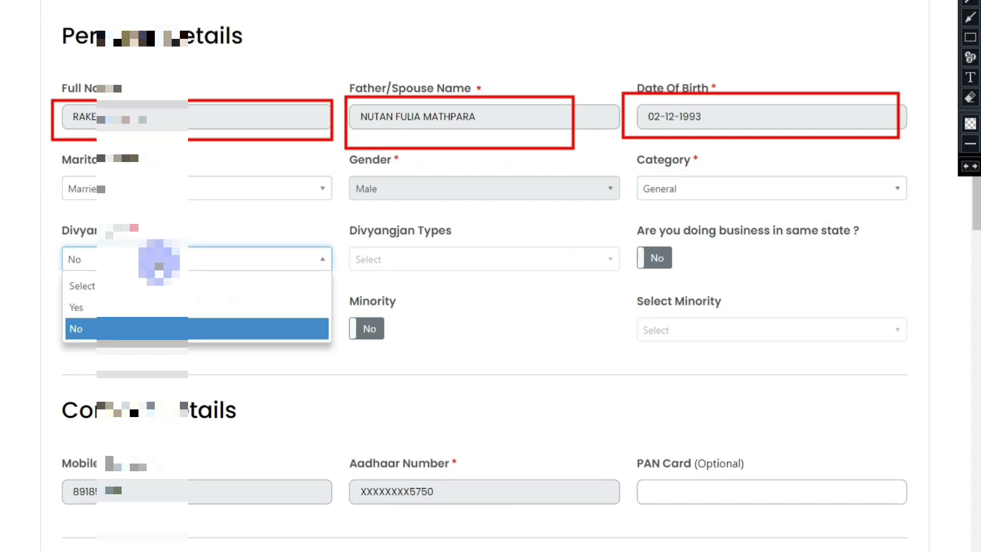
left_click(109, 328)
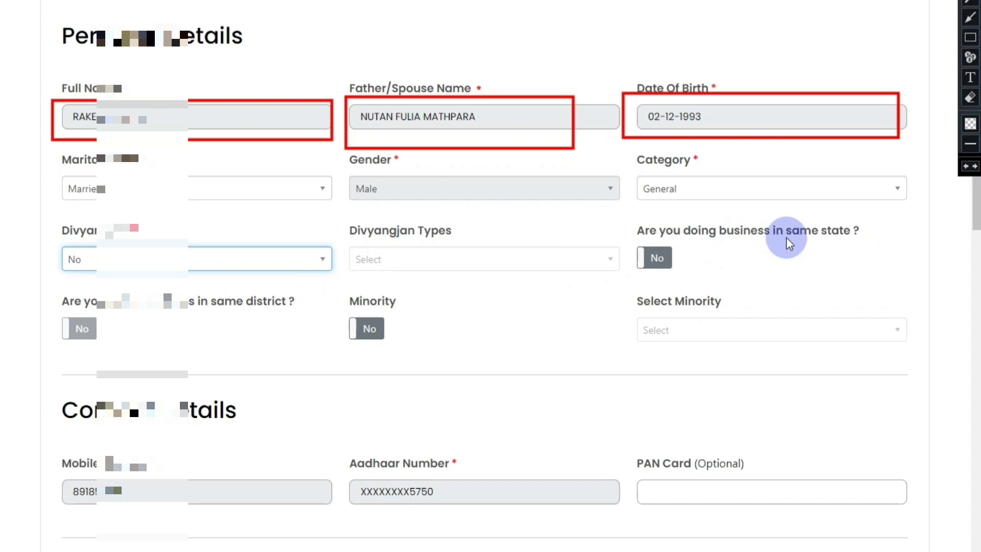
left_click(651, 263)
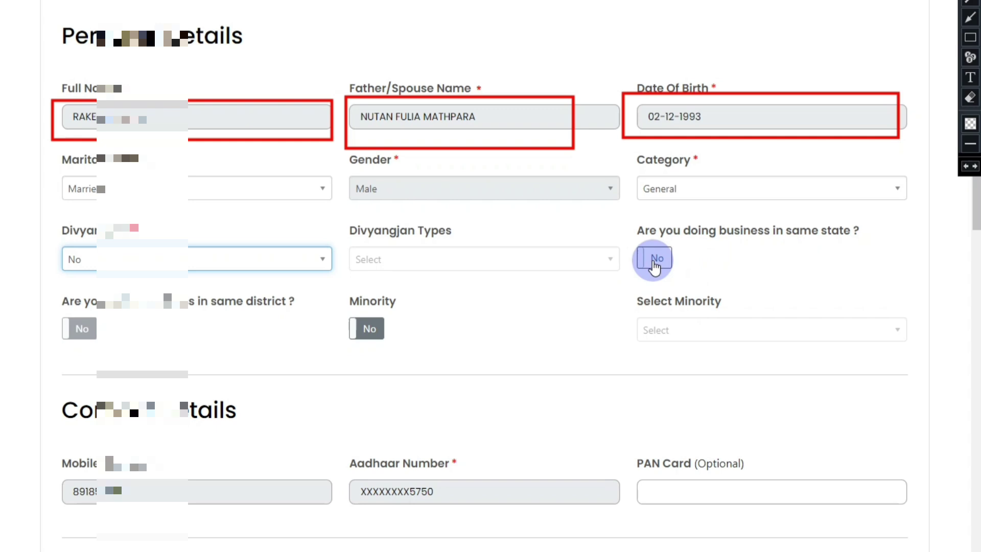
scroll(506, 245, "down", 1)
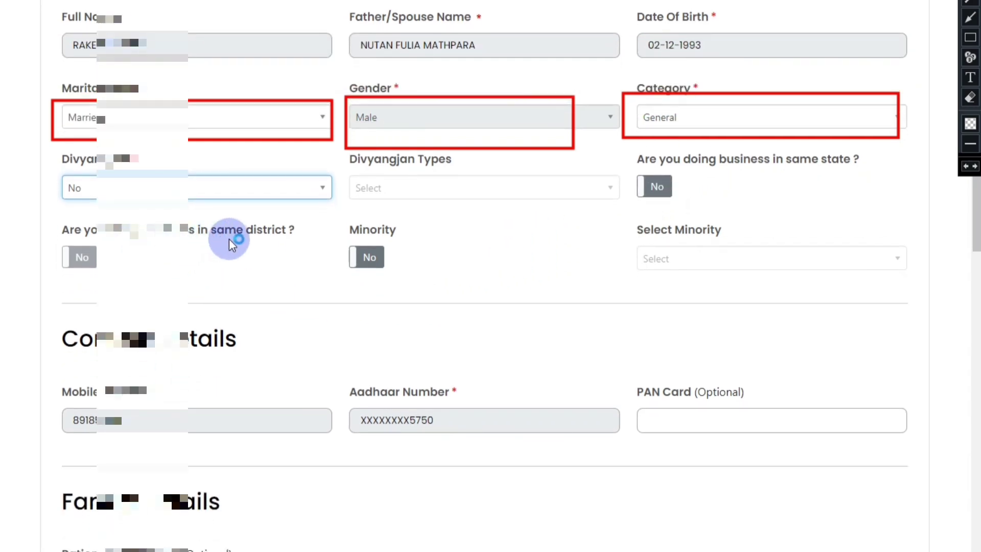
Erase the red review boxes and check the same-district business answer stays No.
left_click(970, 97)
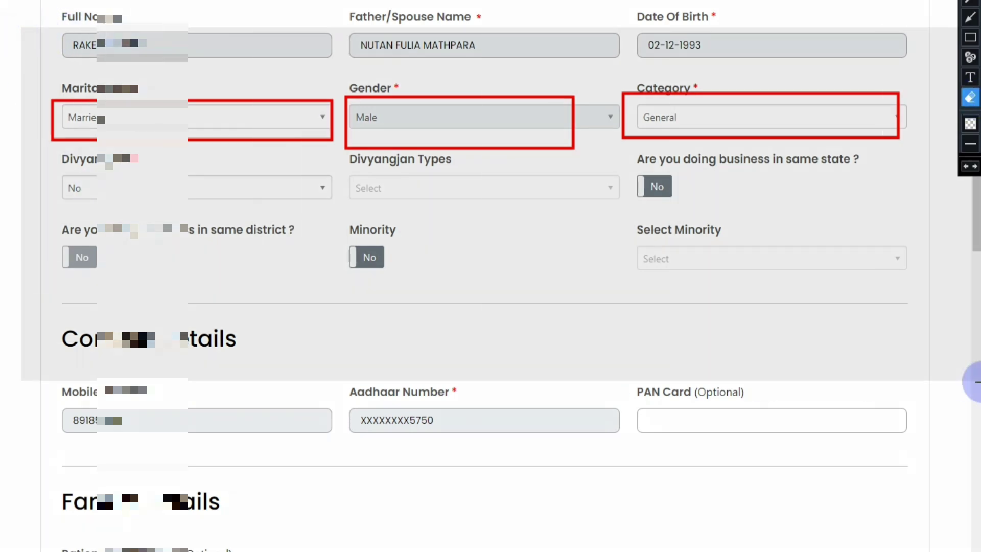
key("Delete")
left_click(82, 255)
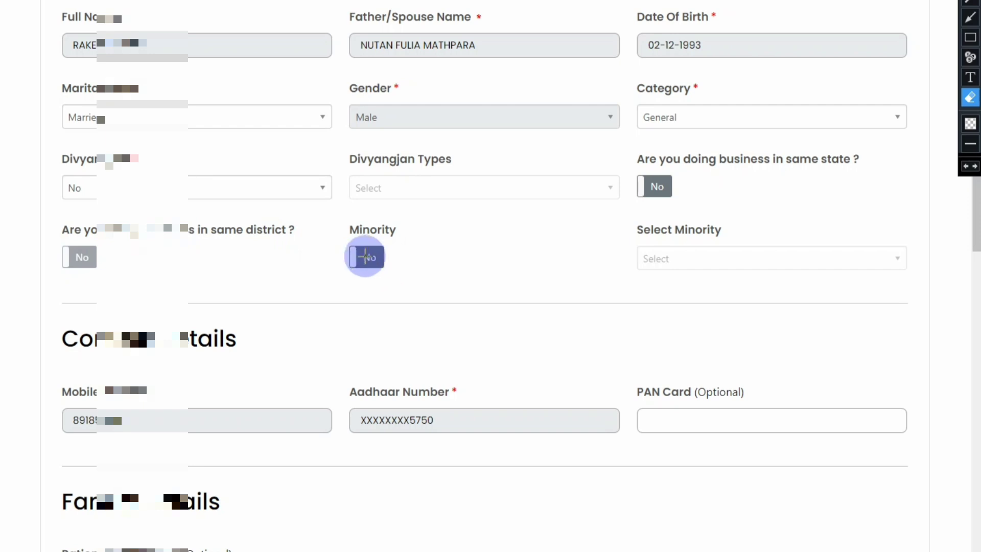
left_click(970, 17)
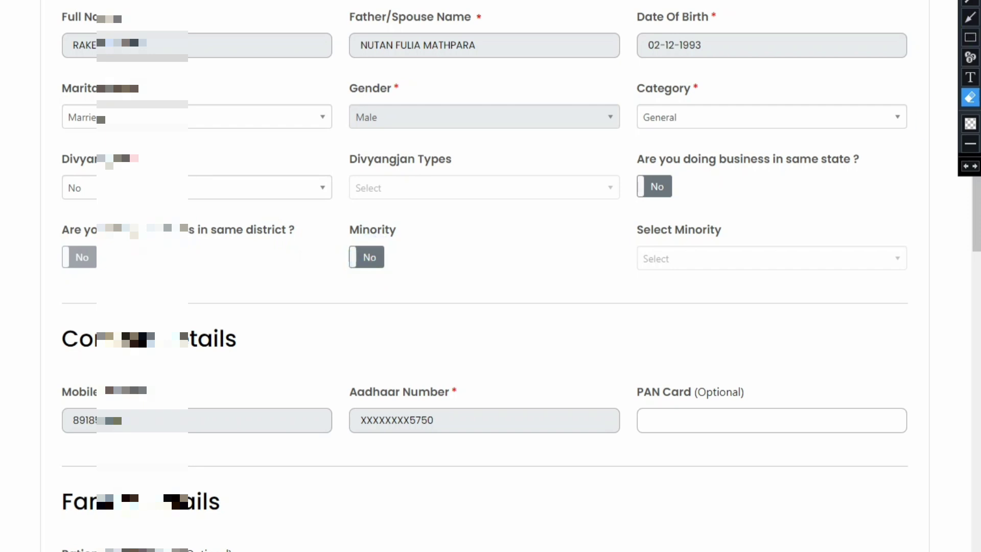
scroll(659, 250, "down", 5)
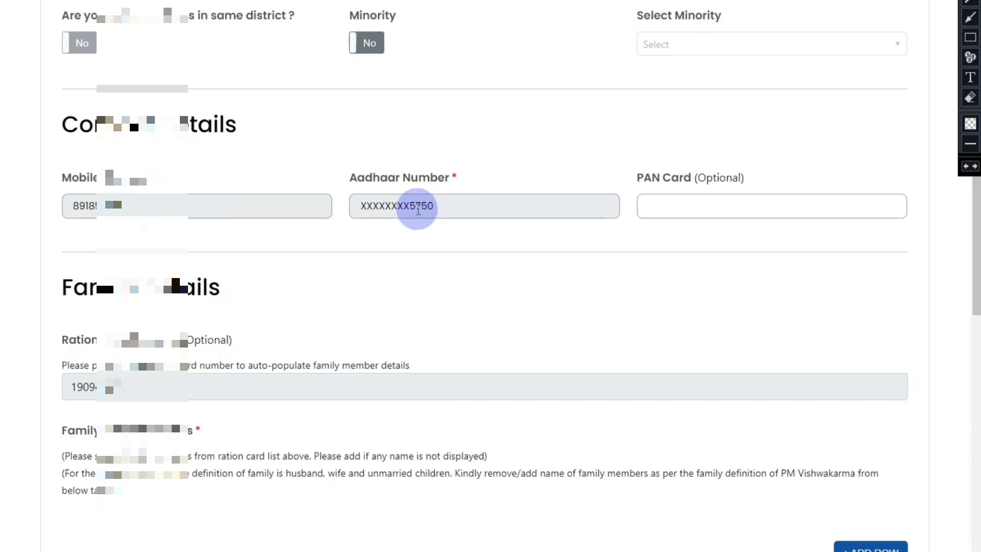
Leave the optional PAN Card blank and scroll down to the ration-card family members.
left_click(688, 211)
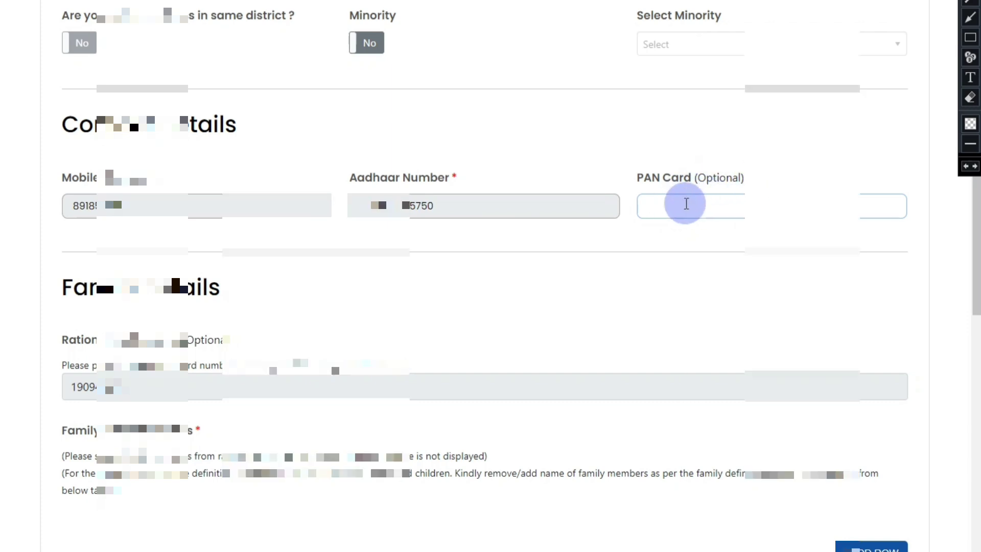
scroll(686, 203, "down", 3)
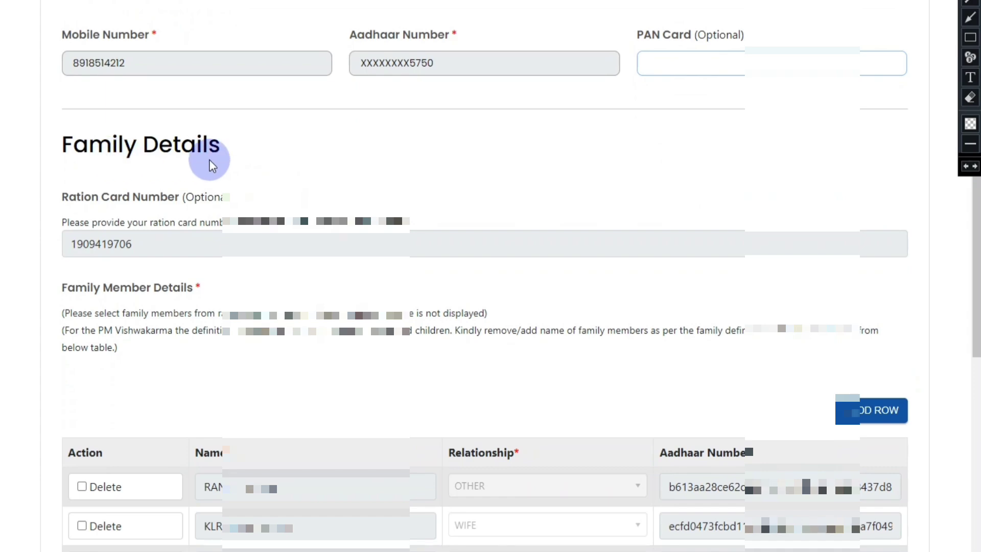
scroll(213, 274, "down", 5)
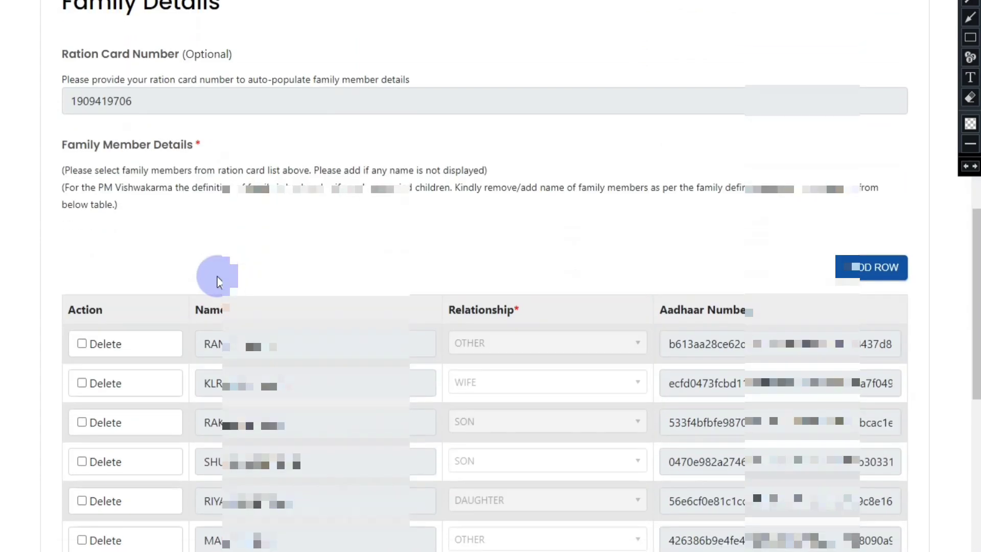
Box the family members' Name column in red, then erase the box.
left_click(969, 38)
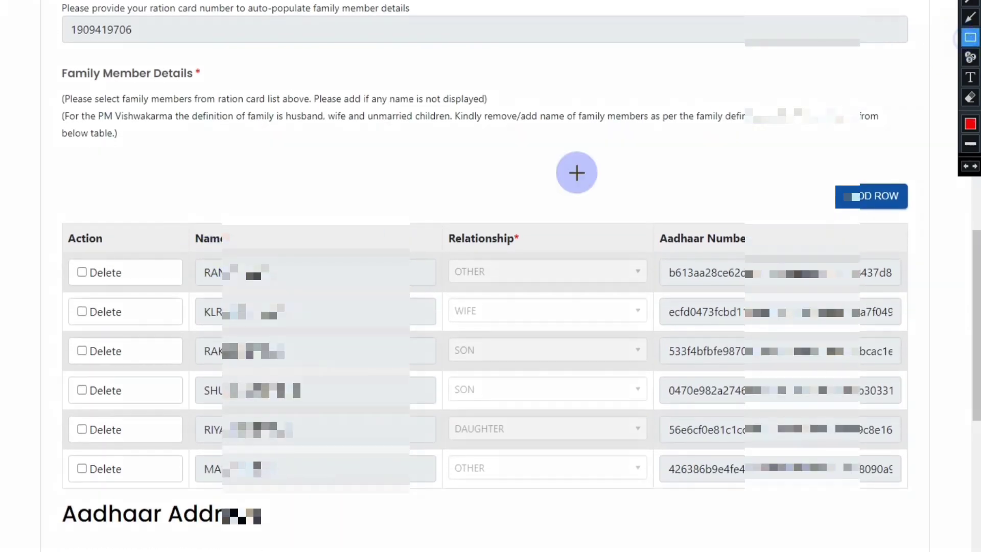
mouse_move(181, 217)
left_mouse_down()
mouse_move(213, 323)
mouse_move(274, 400)
mouse_move(304, 504)
left_mouse_up()
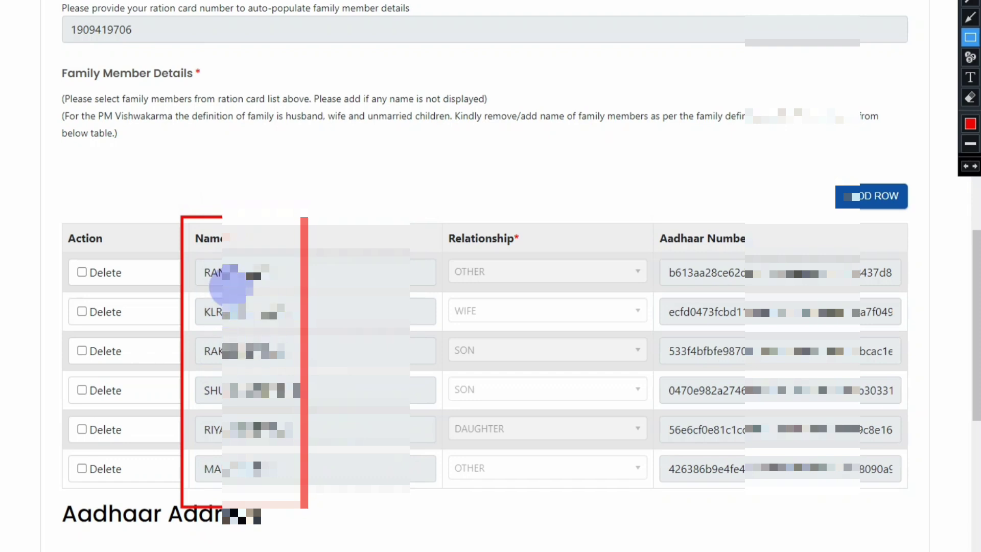
left_click(971, 97)
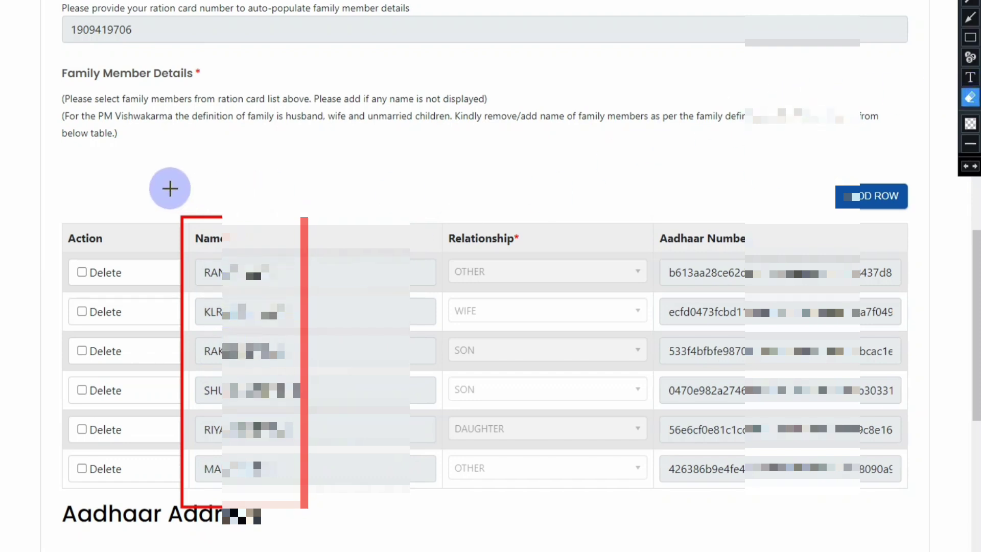
mouse_move(153, 176)
left_mouse_down()
mouse_move(262, 551)
mouse_move(389, 551)
left_mouse_up()
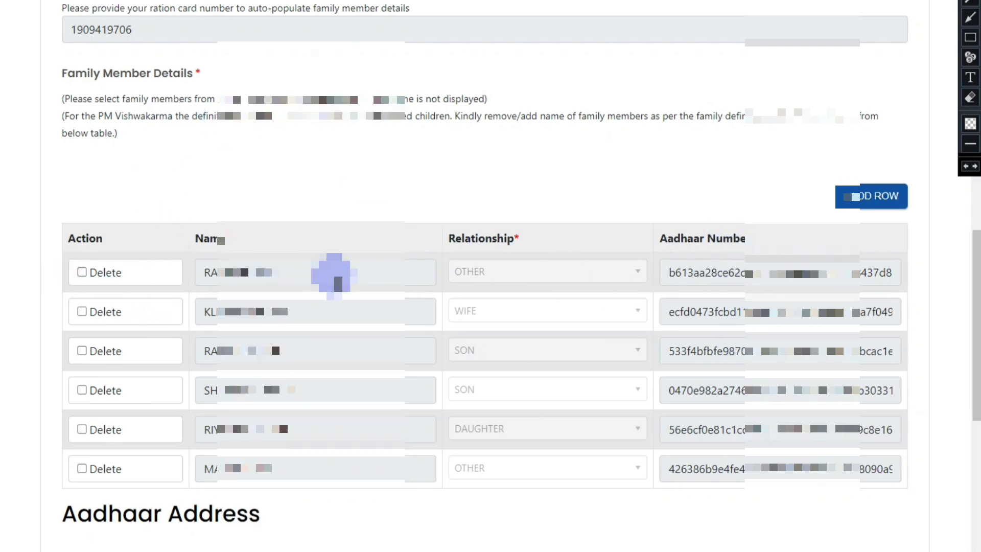
Set the current address as the same as the Aadhaar address.
scroll(345, 193, "down", 4)
scroll(346, 193, "down", 4)
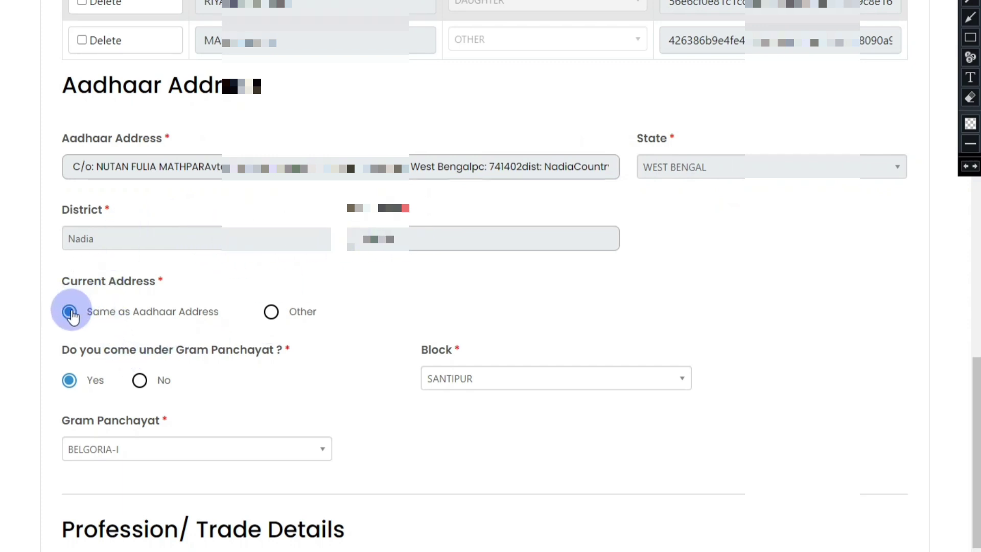
left_click(269, 319)
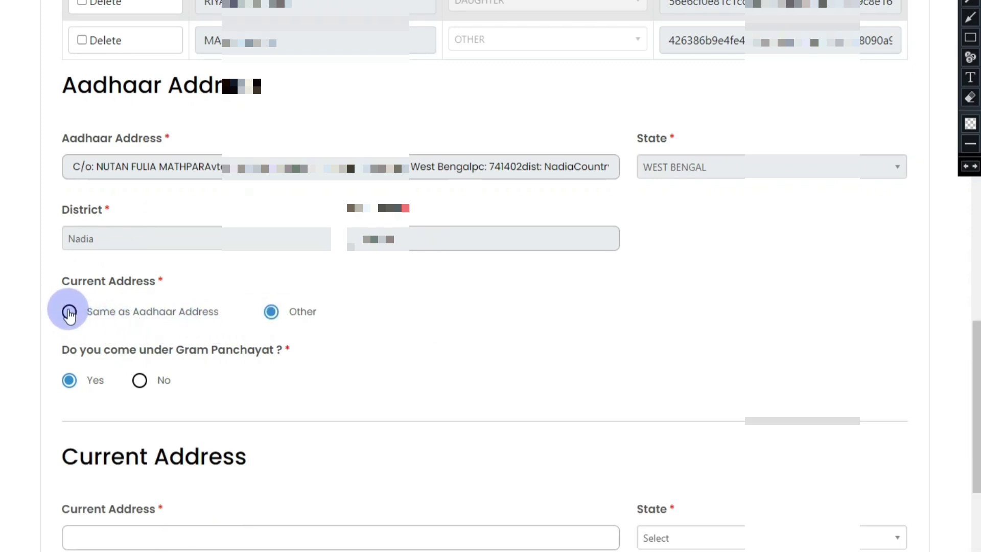
left_click(71, 313)
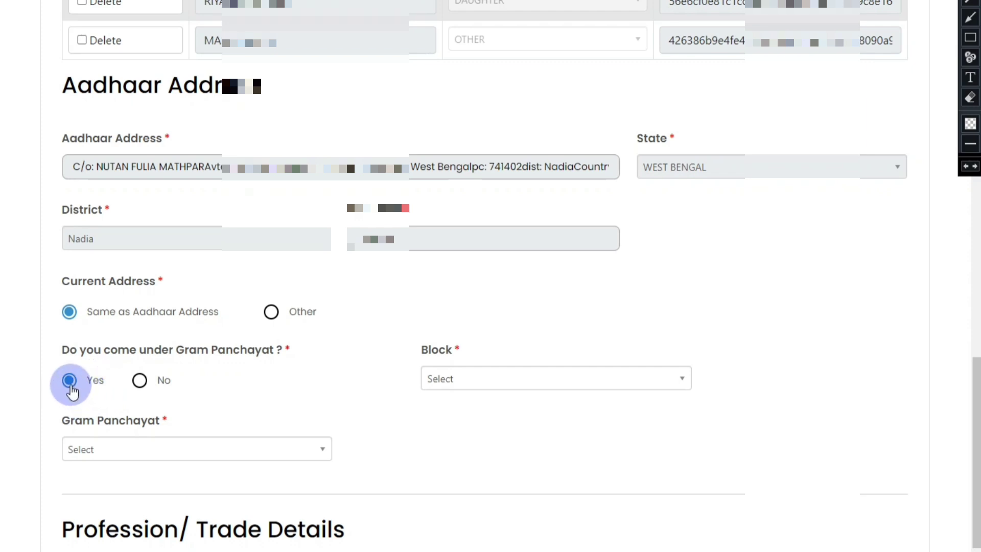
Answer Yes to Gram Panchayat, choose block SANTIPUR and keep gram panchayat BELGORIA-I.
left_click(138, 380)
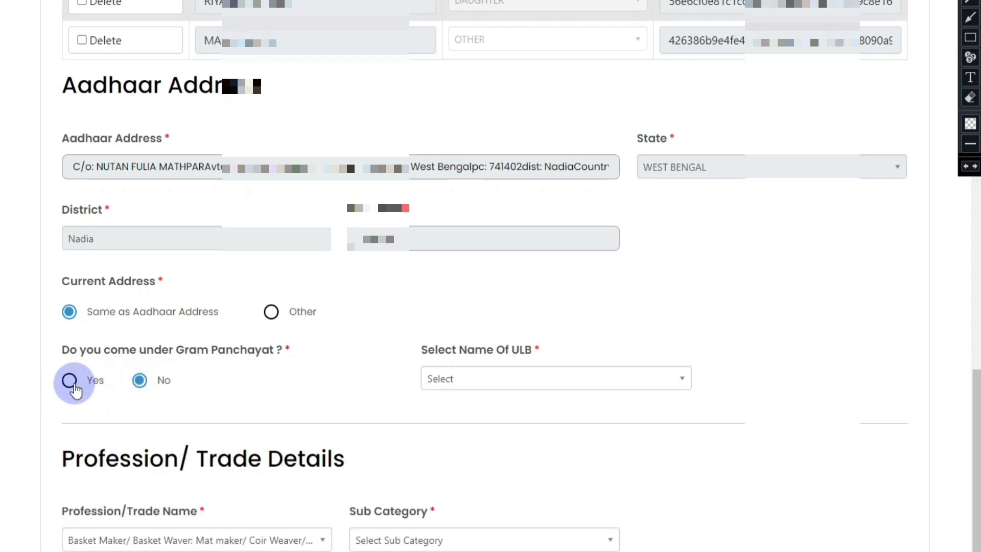
left_click(70, 380)
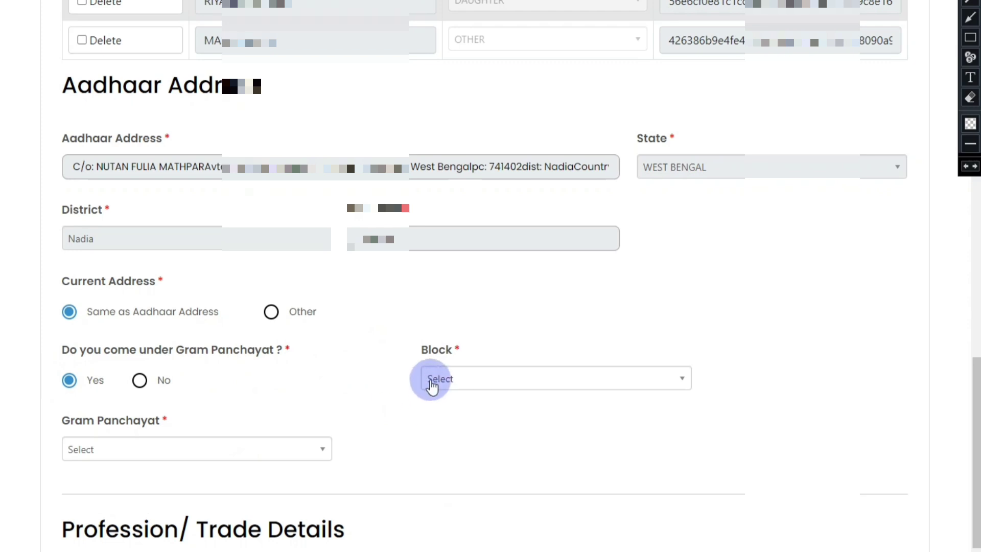
left_click(434, 379)
scroll(486, 508, "down", 4)
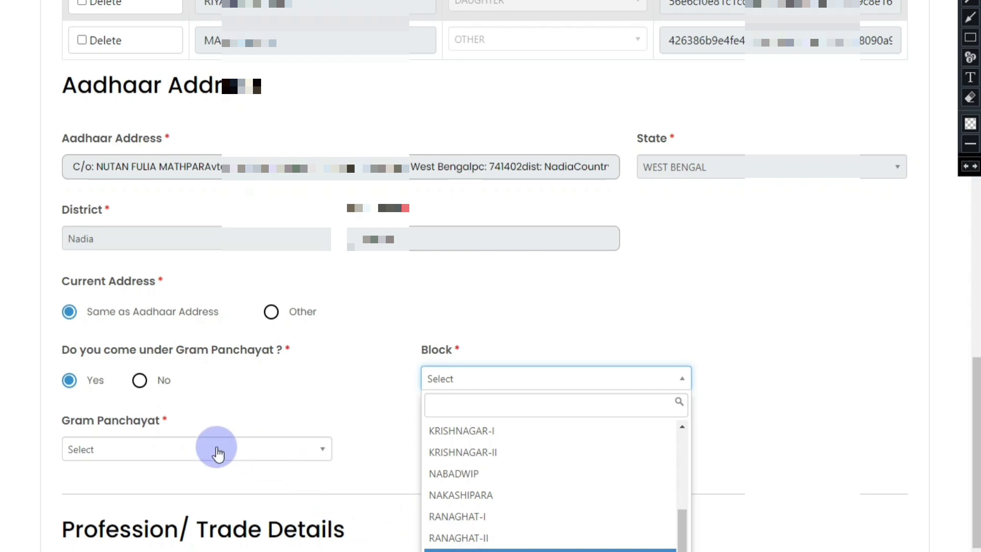
left_click(498, 392)
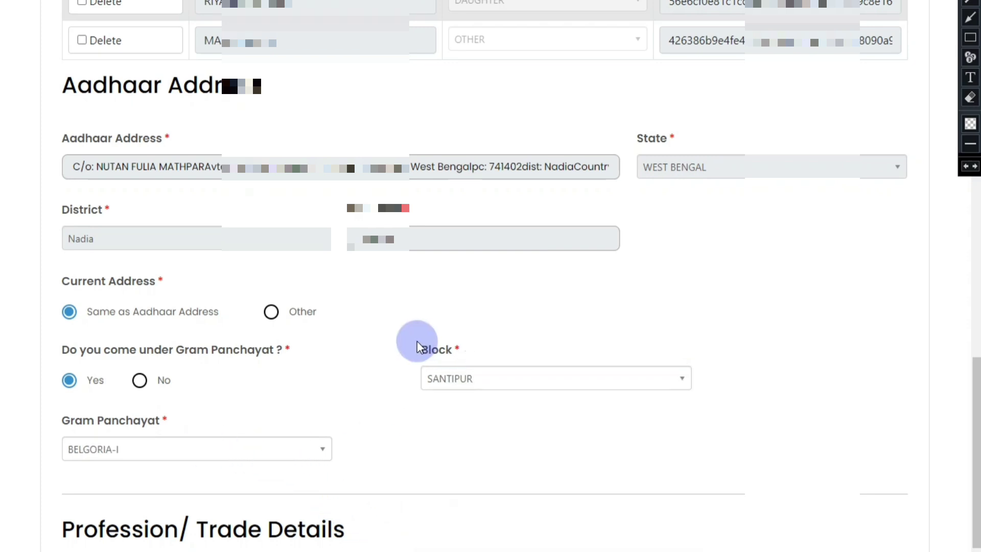
scroll(198, 448, "down", 2)
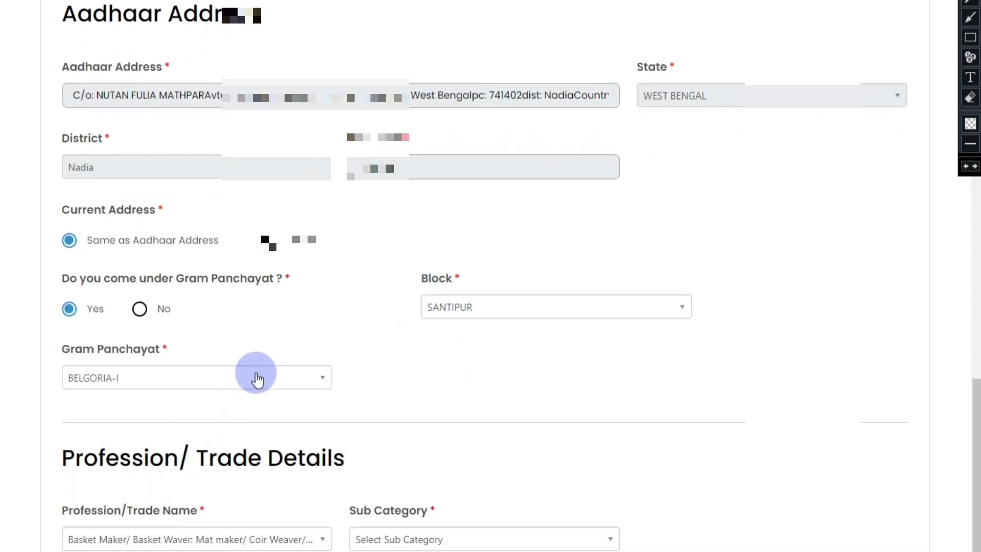
left_click(256, 378)
left_click(425, 359)
scroll(424, 359, "down", 4)
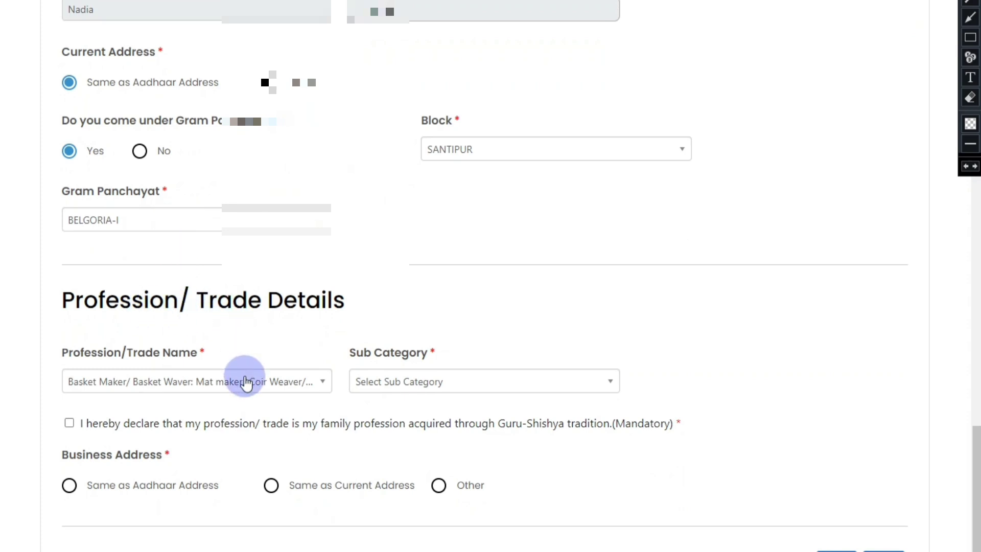
Choose the Basket Maker trade with the Basic Coir Fibre products Artisan sub category.
left_click(211, 386)
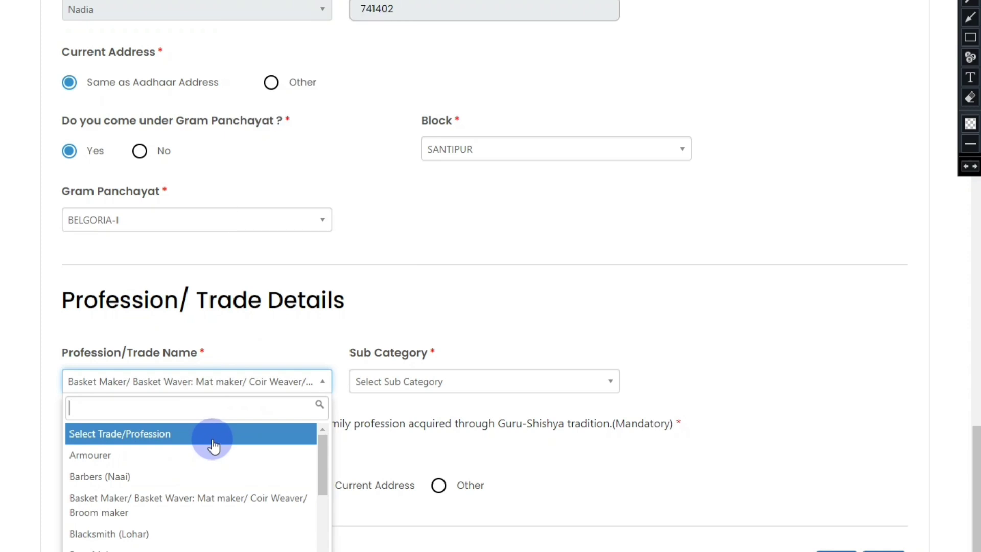
left_click(165, 506)
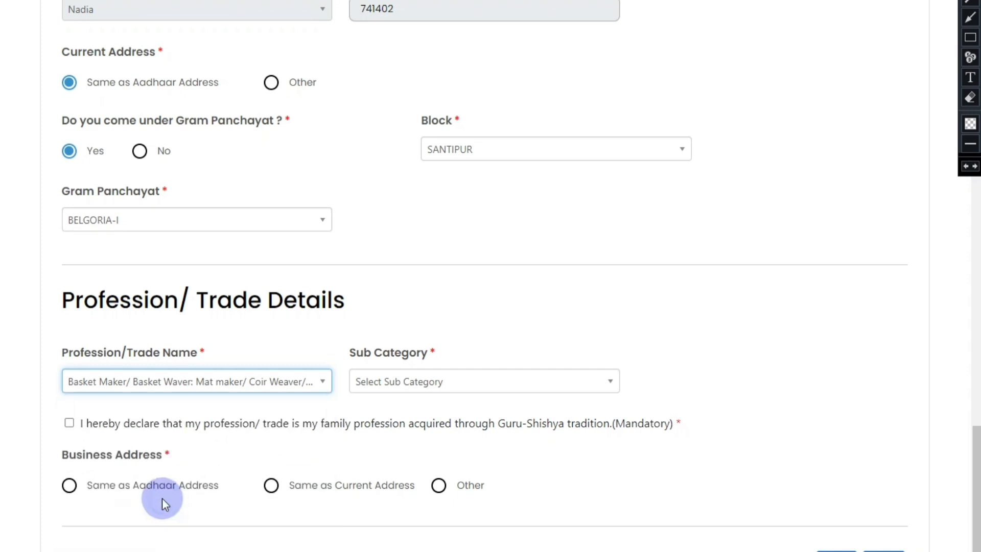
left_click(416, 382)
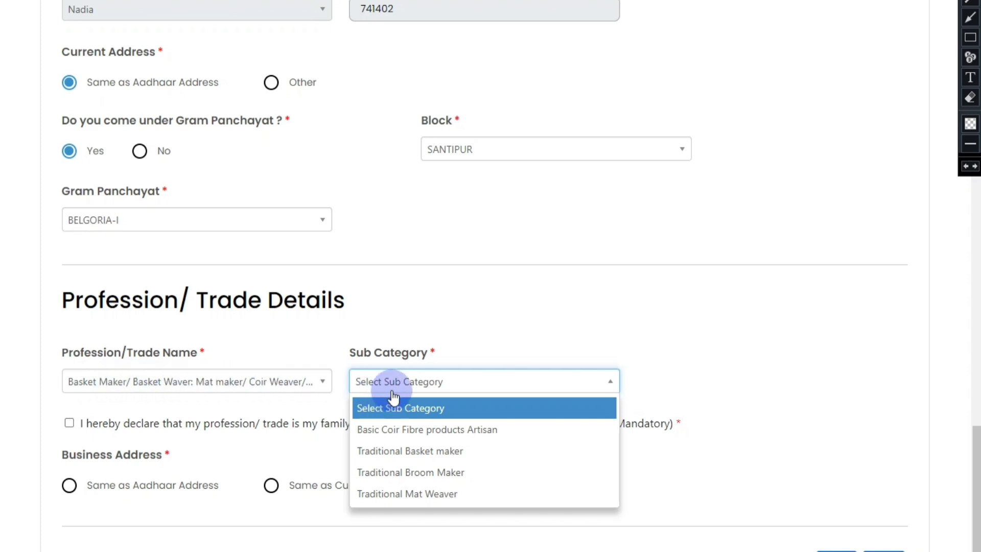
left_click(435, 434)
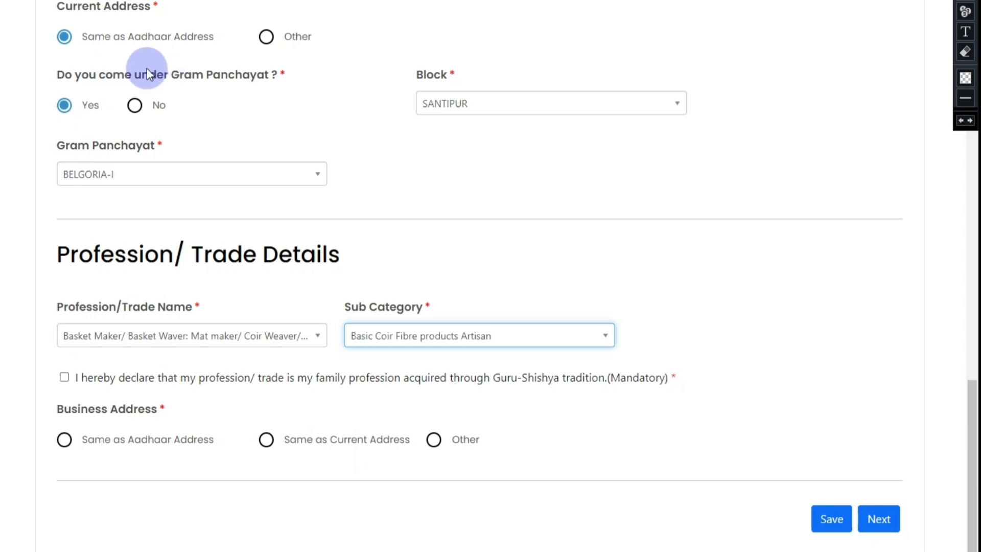
Tick the family-profession declaration, use the Aadhaar address as business address, then Save and Next.
left_click(65, 378)
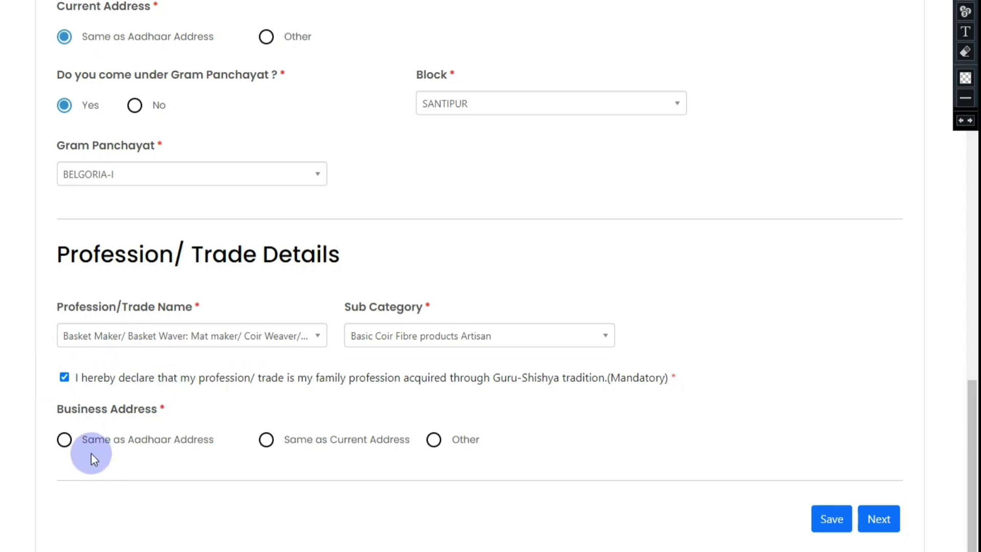
left_click(64, 439)
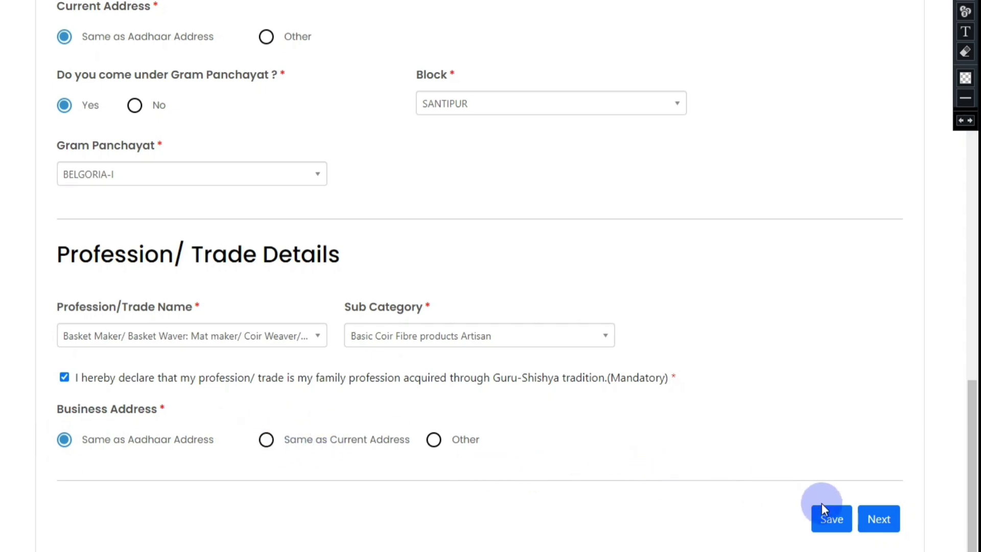
left_click(831, 519)
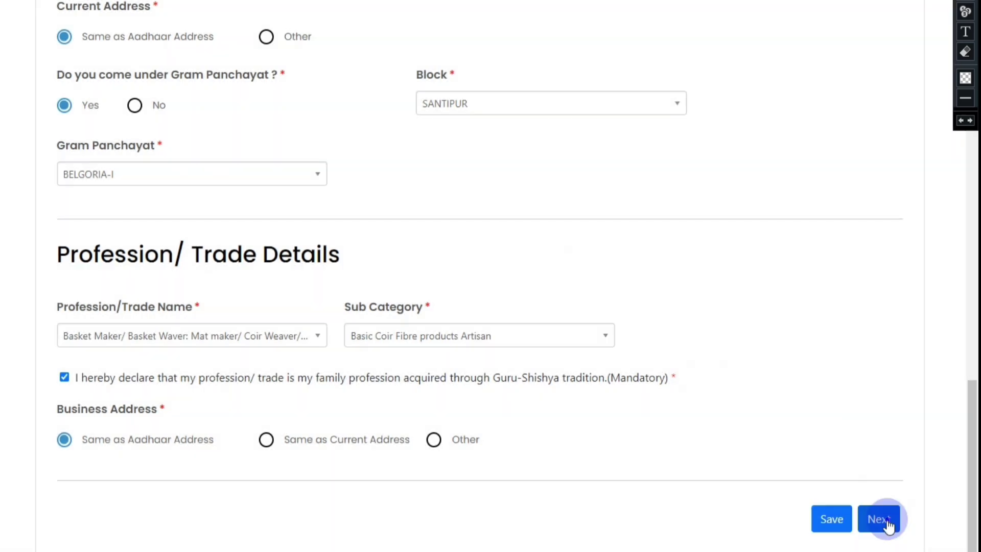
left_click(878, 518)
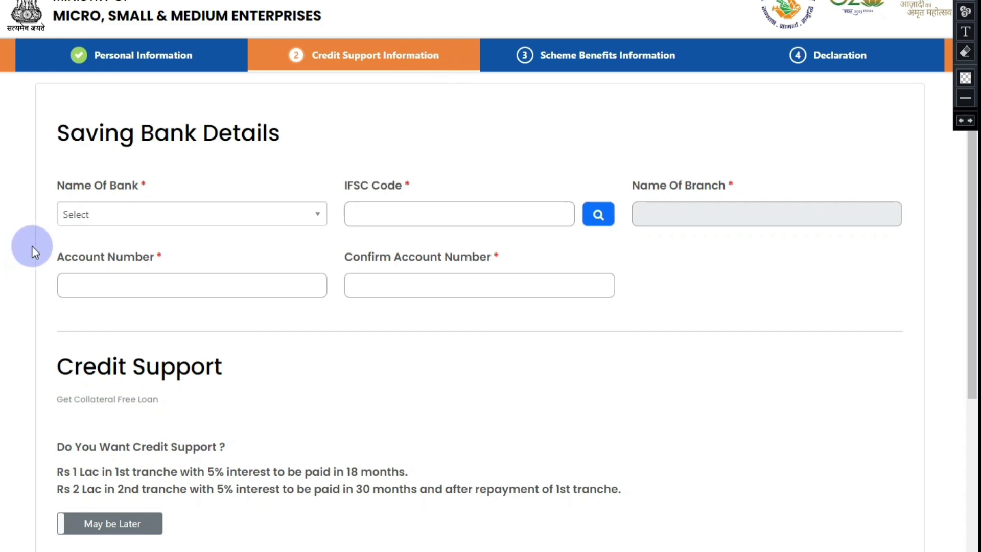
Enter the savings account number in both Account Number and Confirm Account Number.
left_click(107, 218)
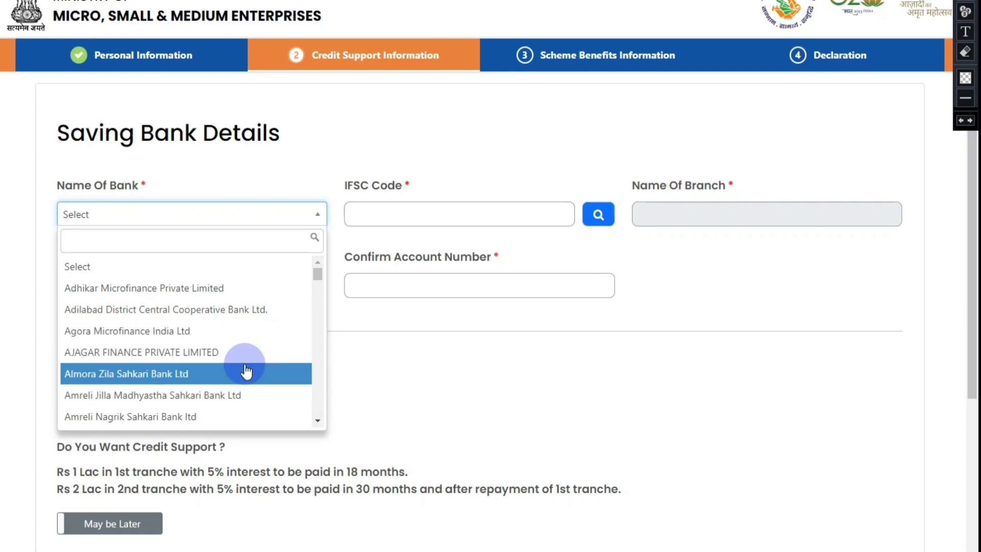
left_click(425, 373)
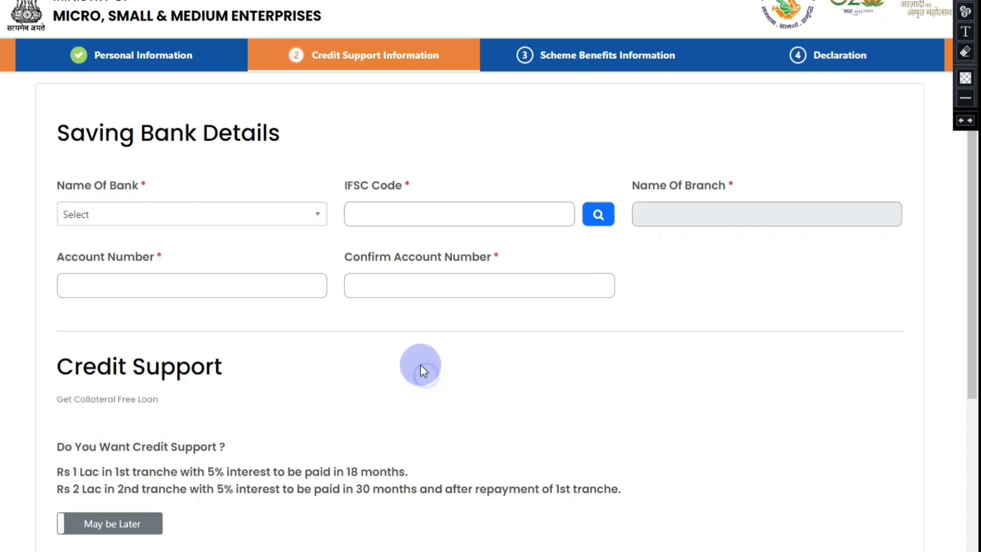
left_click(401, 221)
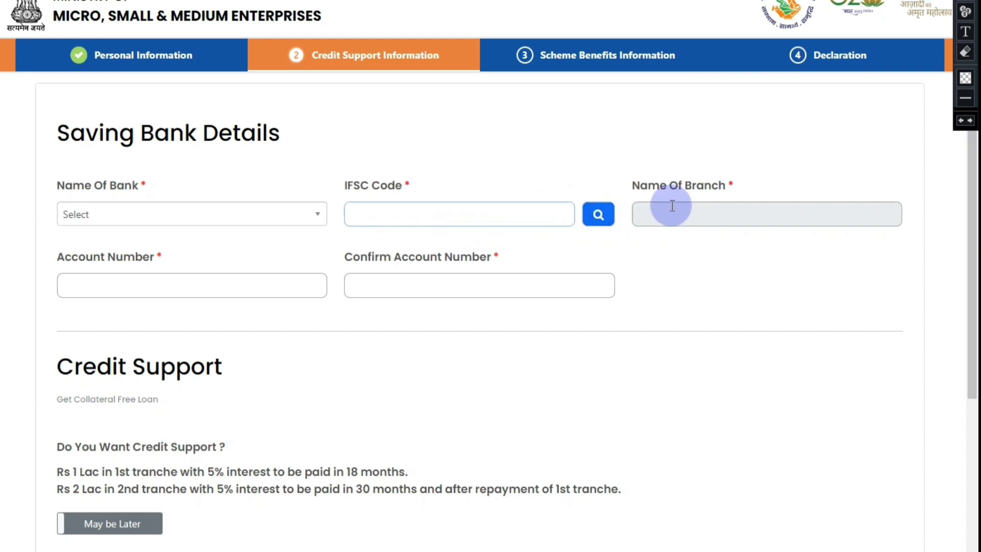
left_click(212, 293)
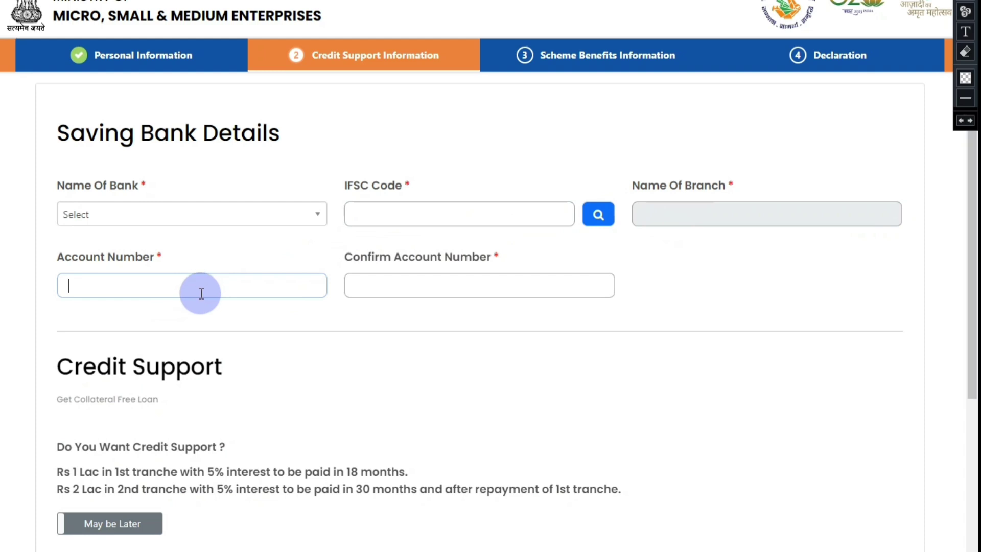
type("123456789")
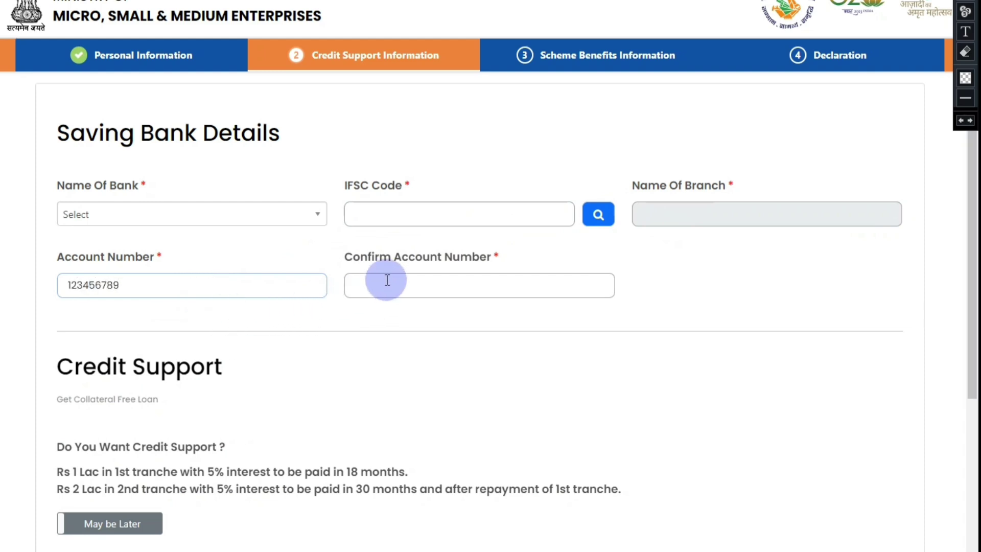
left_click(414, 287)
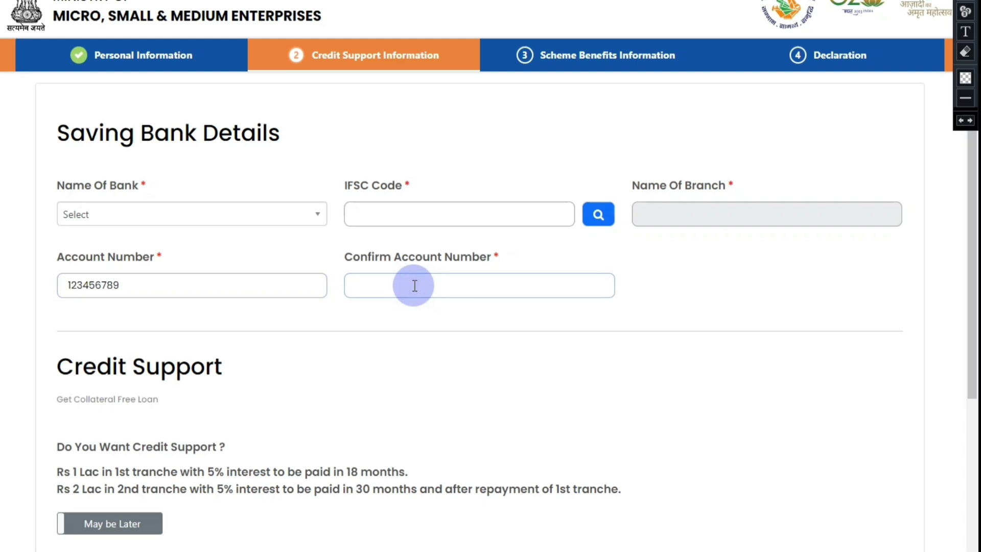
type("123456789")
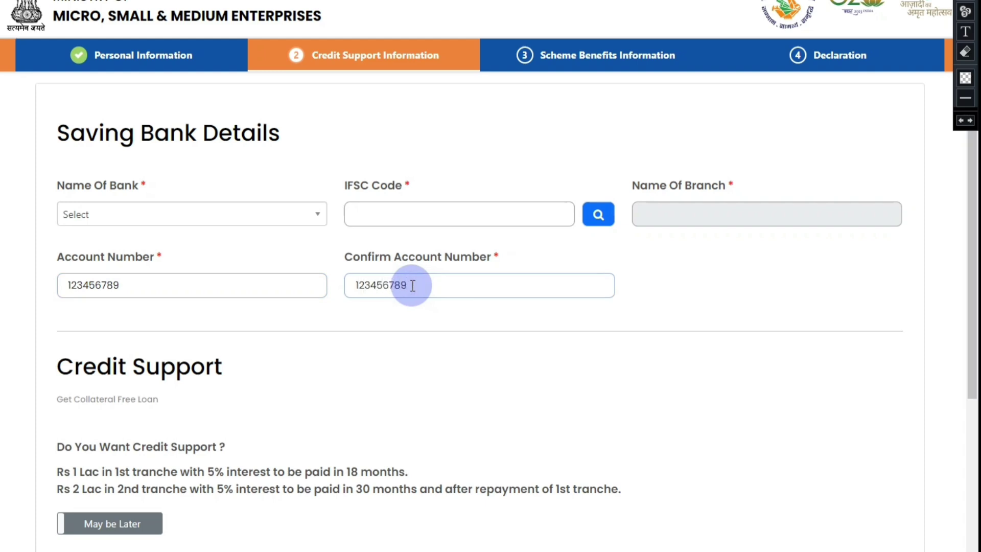
Switch Do You Want Credit Support to Yes.
scroll(237, 324, "down", 4)
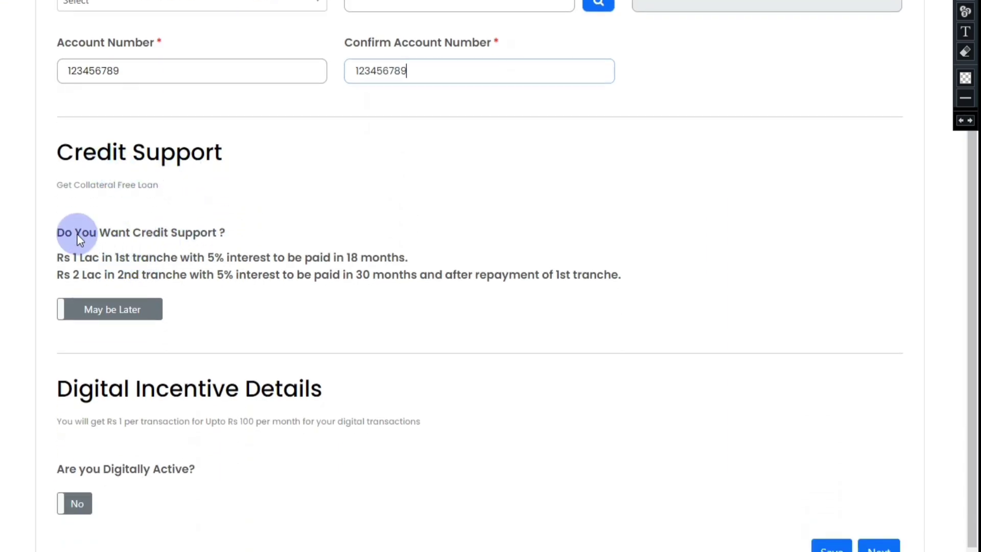
scroll(131, 230, "down", 1)
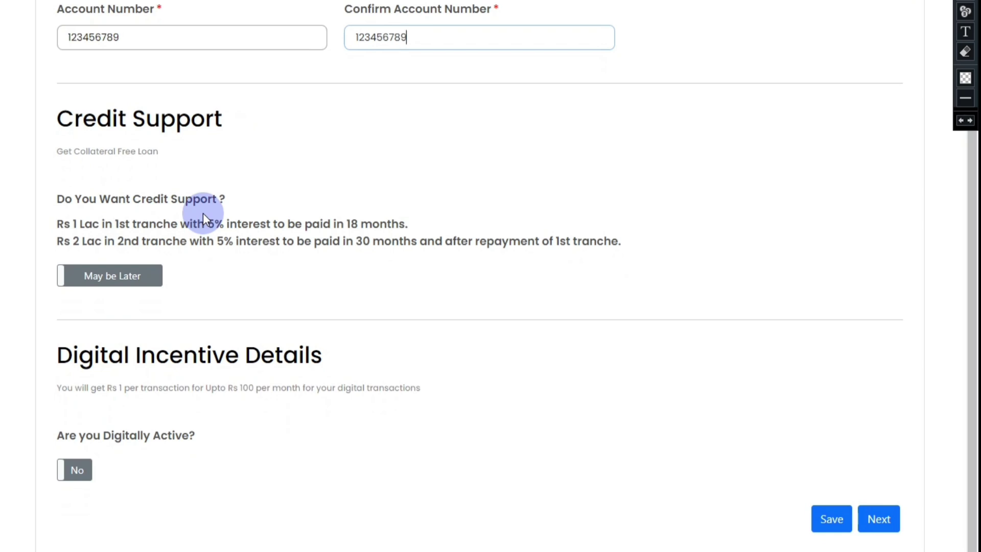
left_click(143, 277)
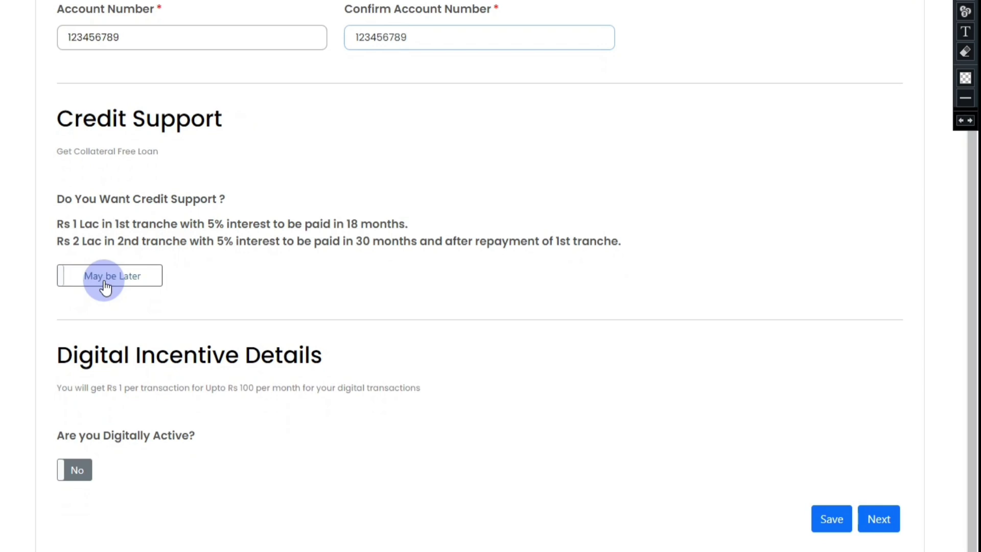
left_click(105, 282)
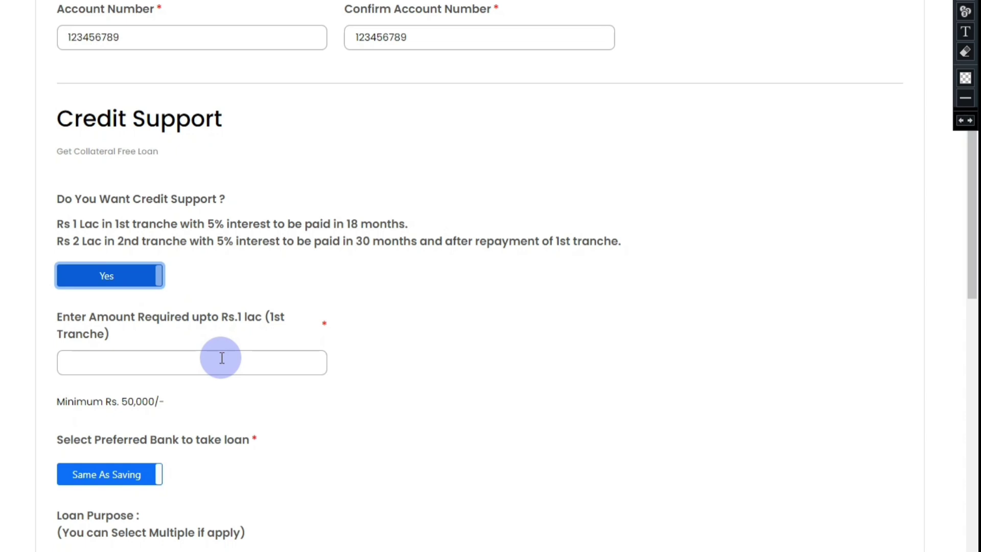
left_click(97, 280)
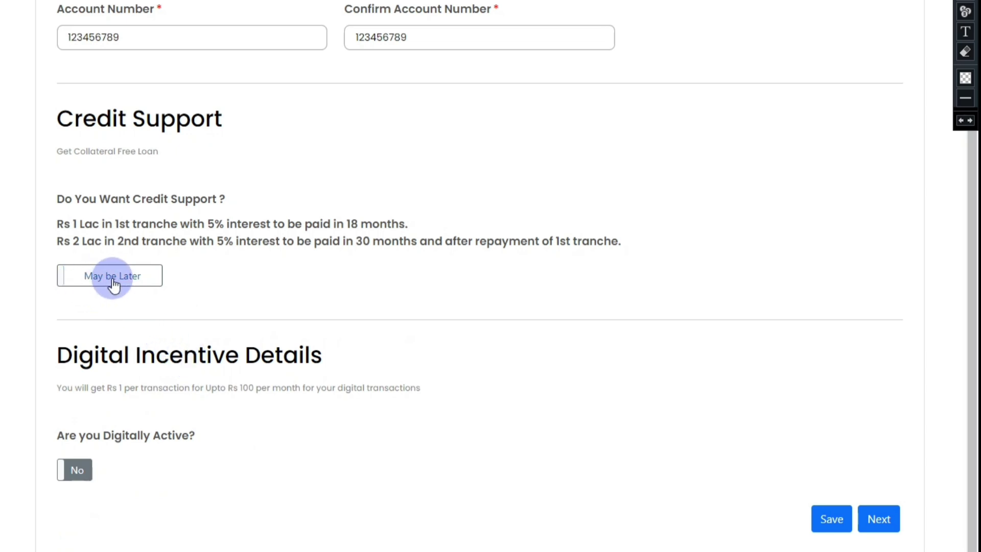
left_click(142, 284)
Enter 50000 as the required loan amount.
left_click(169, 363)
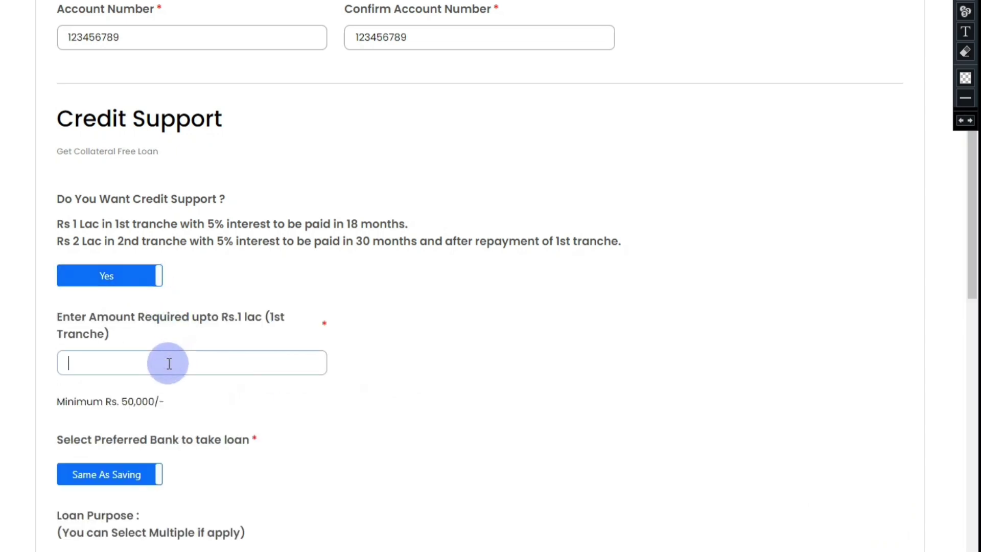
type("50000")
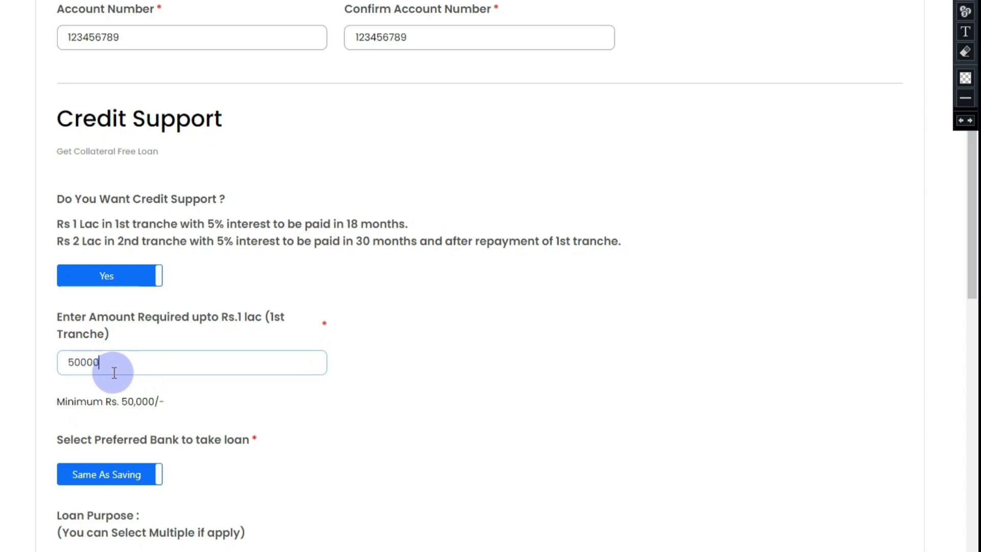
scroll(184, 447, "down", 3)
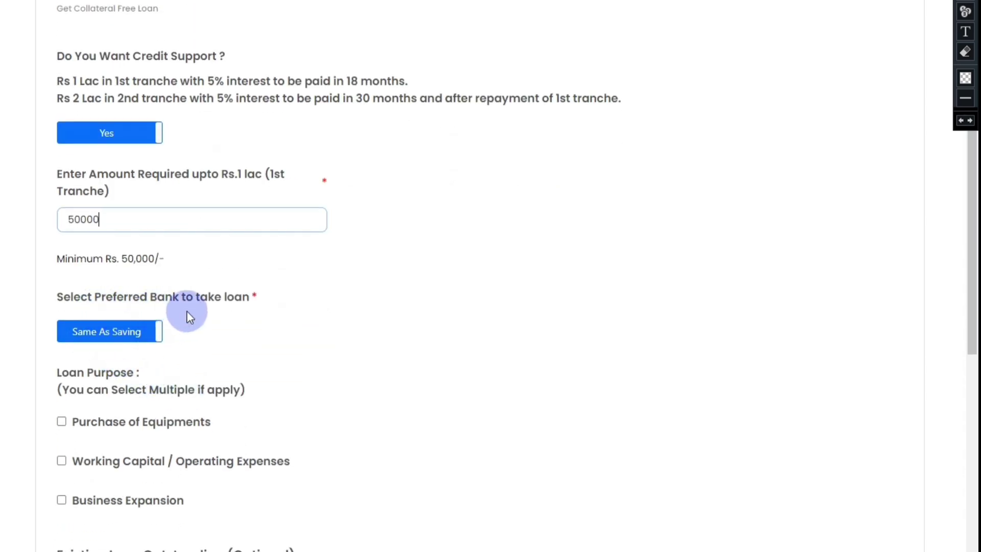
scroll(240, 320, "up", 5)
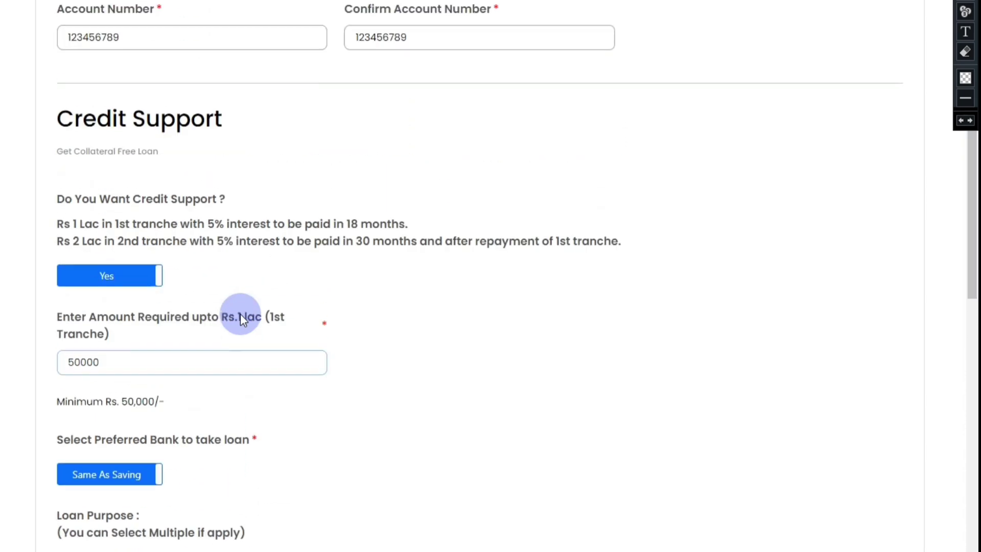
scroll(242, 321, "down", 3)
scroll(241, 317, "down", 4)
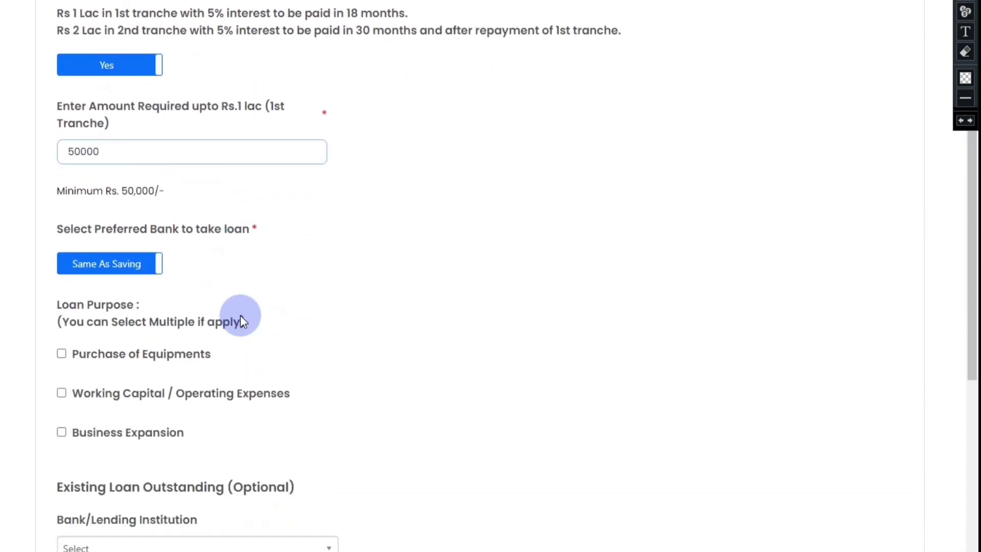
scroll(240, 317, "down", 2)
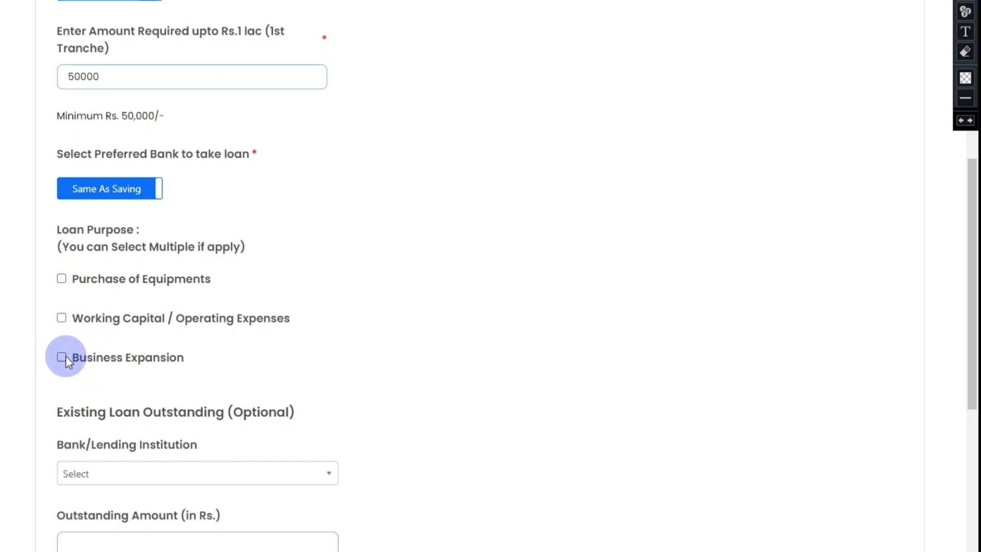
Tick Purchase of Equipments as loan purpose and leave Are you Digitally Active at No.
left_click(62, 279)
scroll(405, 339, "down", 3)
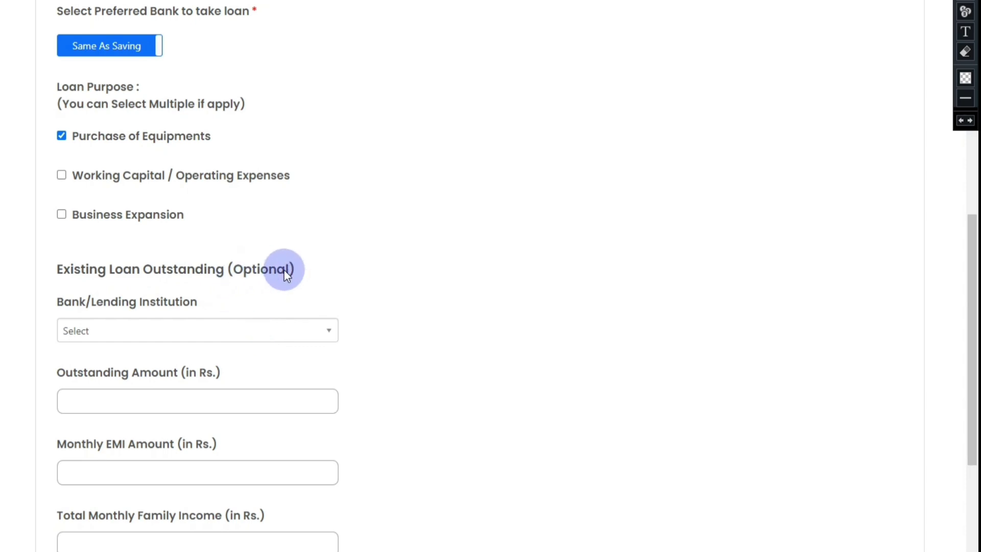
scroll(267, 284, "down", 5)
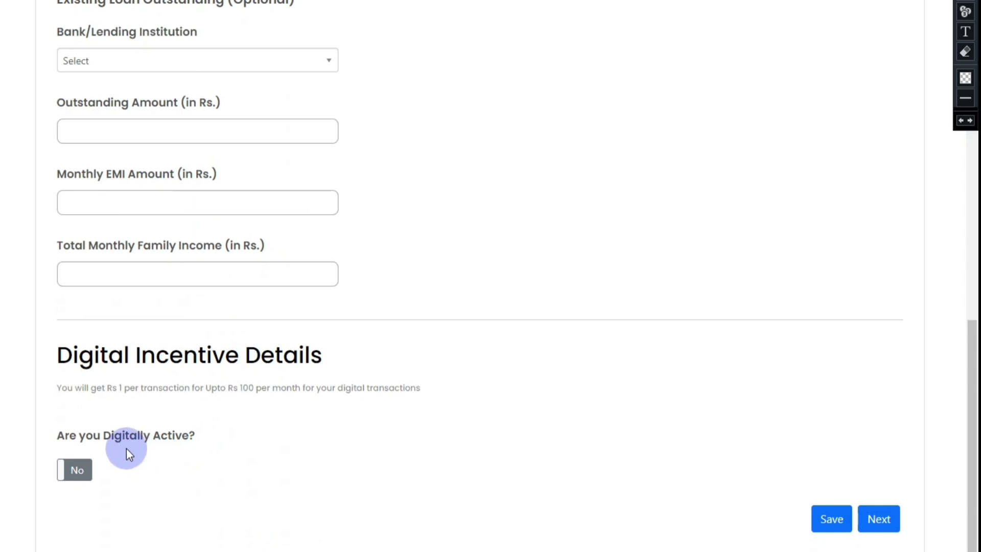
scroll(184, 458, "up", 1)
scroll(188, 475, "down", 1)
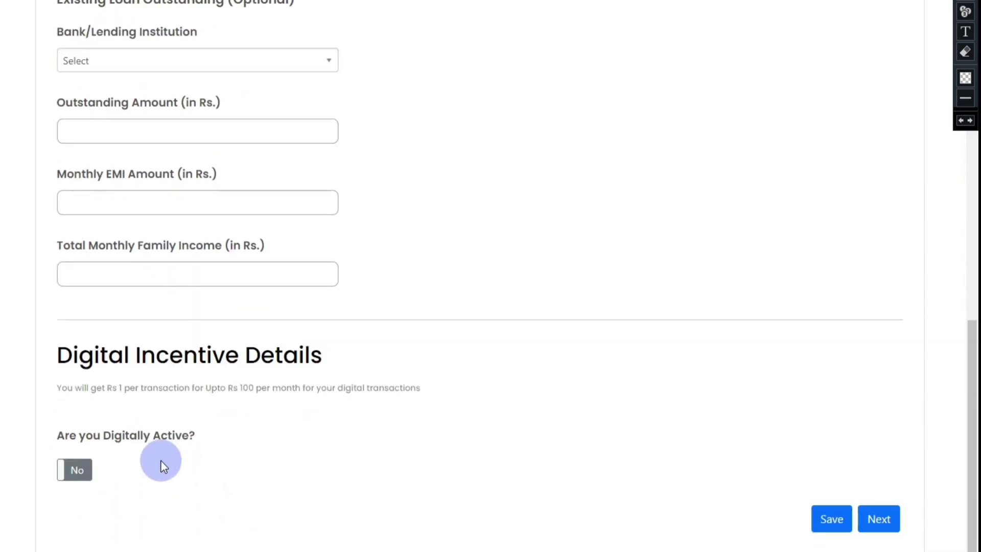
left_click(90, 479)
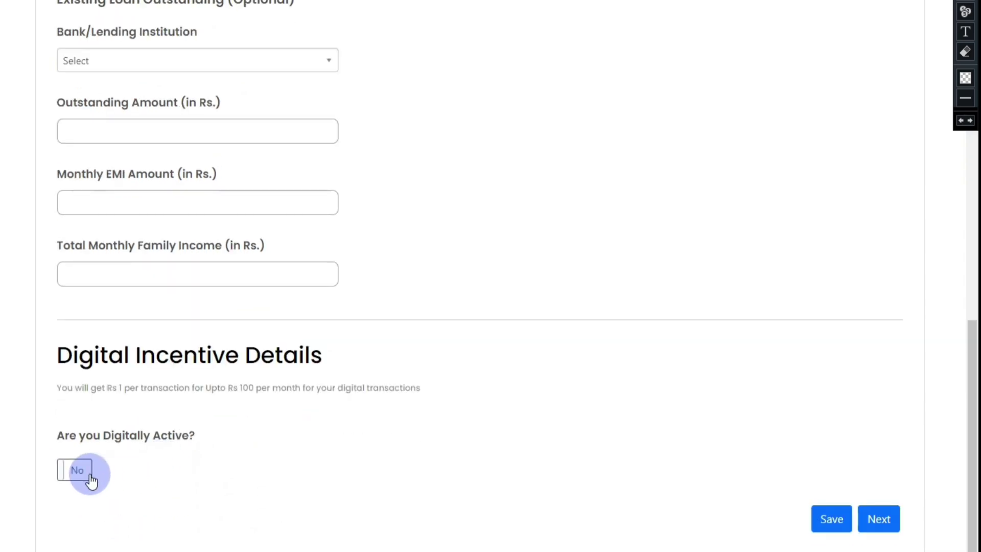
Save the credit support details and continue to Scheme Benefits Information.
left_click(835, 528)
left_click(882, 529)
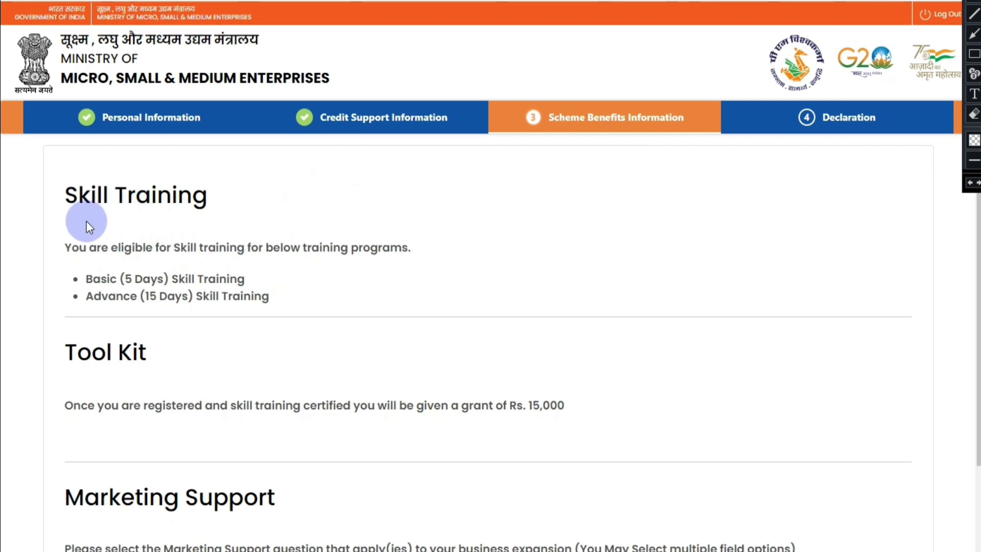
Tick Brand Building, Logistics, Exhibitions and Quality Certification marketing support, then go to Declaration.
scroll(198, 221, "down", 3)
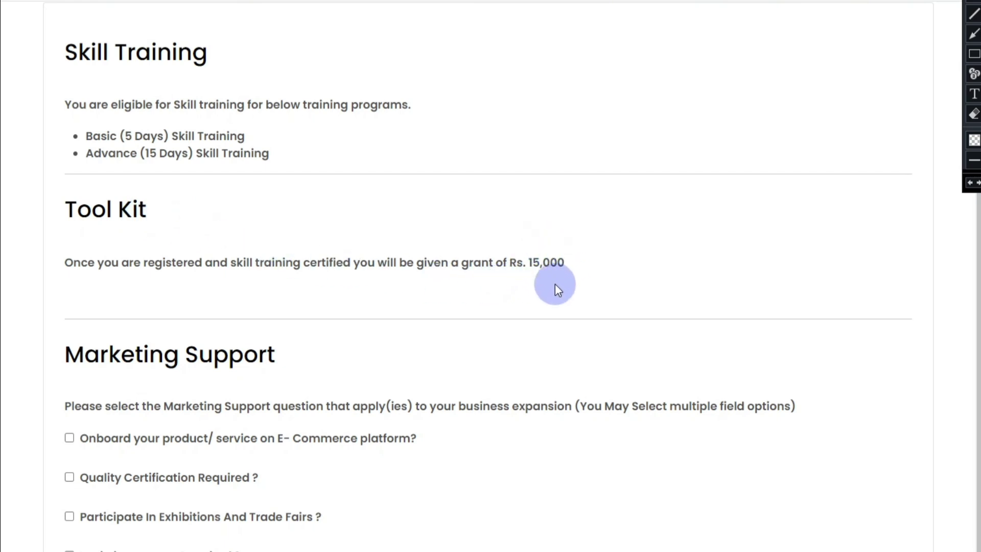
scroll(462, 293, "down", 2)
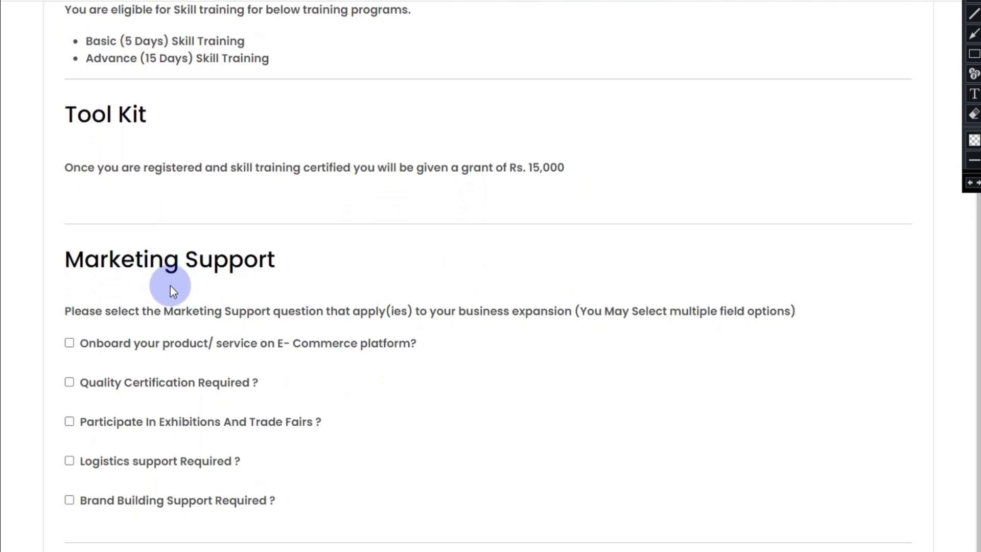
left_click(69, 500)
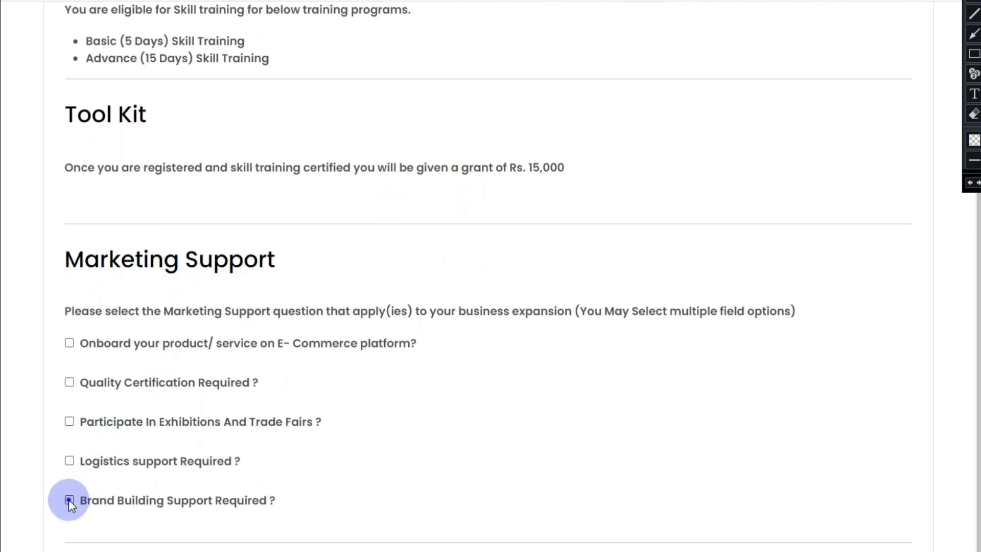
left_click(69, 461)
left_click(61, 363)
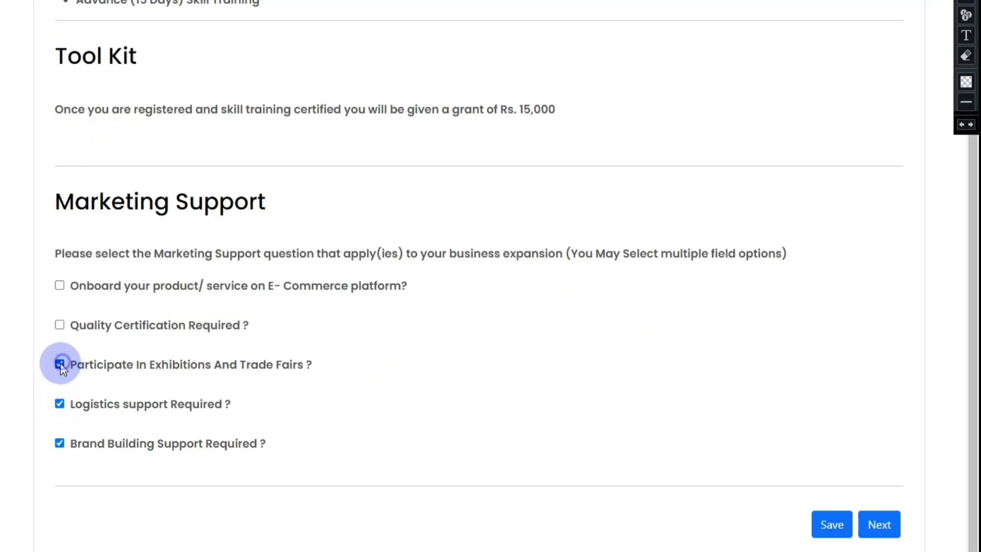
left_click(61, 325)
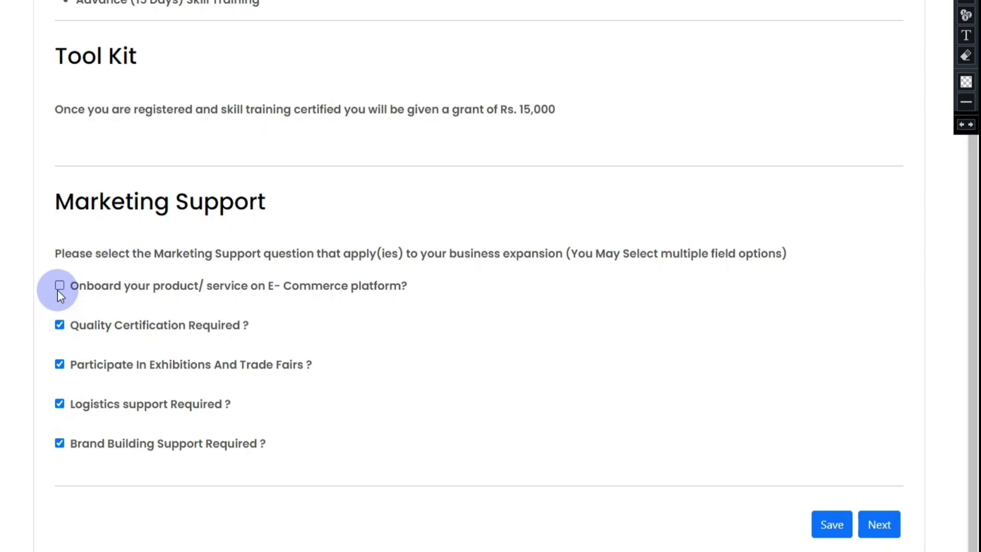
left_click(871, 521)
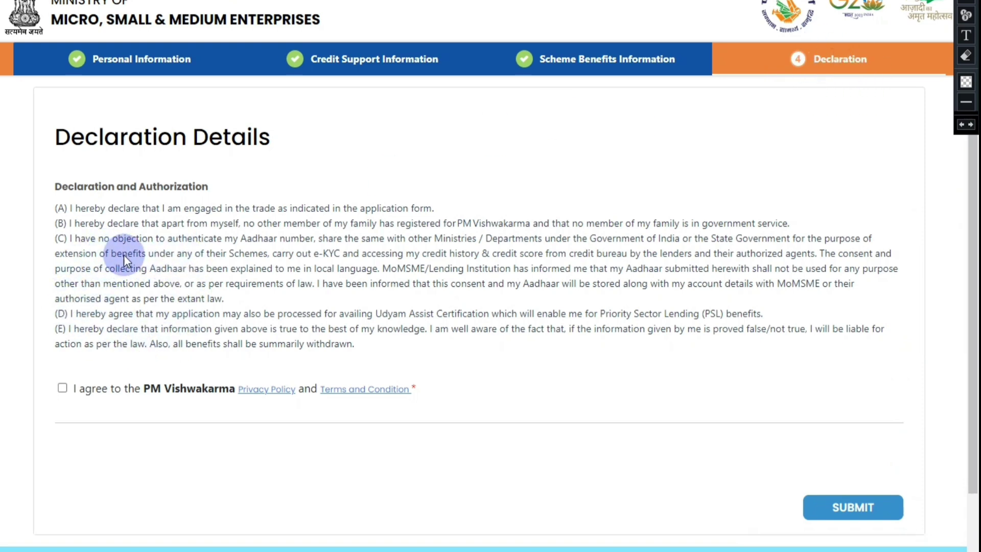
Agree to the Privacy Policy and Terms and Condition and submit the application.
left_click(60, 388)
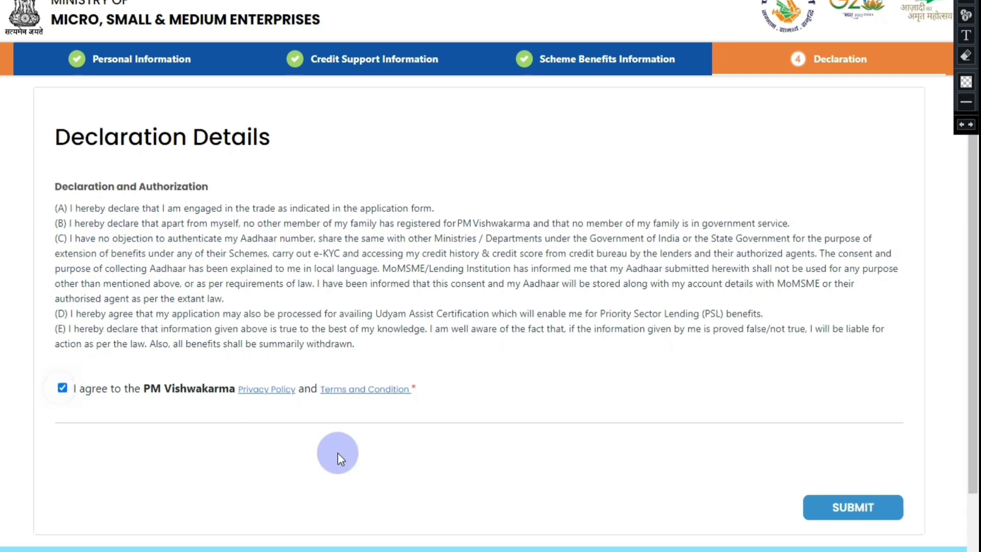
left_click(835, 509)
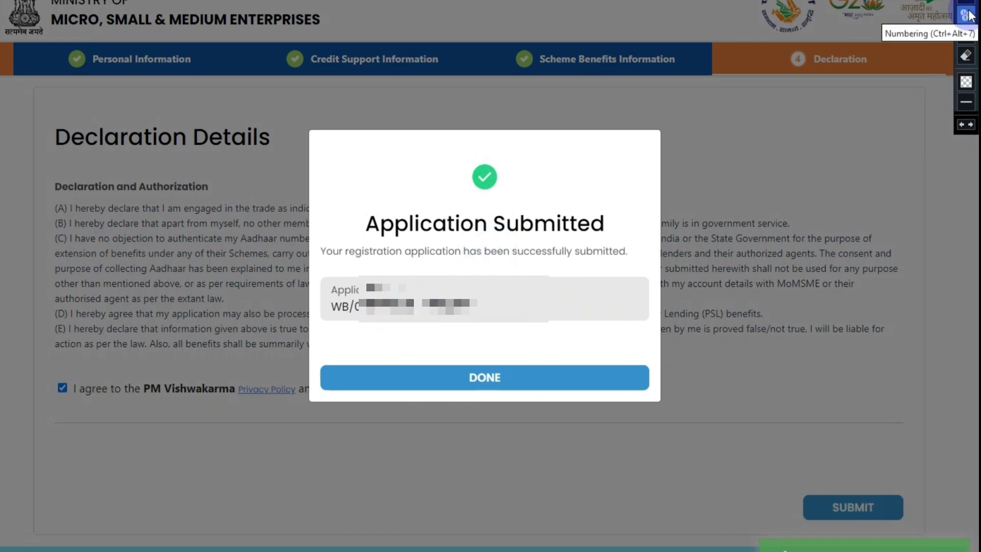
Outline the application number in red, erase it, and close the confirmation with DONE.
mouse_move(321, 278)
left_mouse_down()
mouse_move(351, 324)
mouse_move(499, 332)
mouse_move(532, 322)
left_mouse_up()
left_click(966, 56)
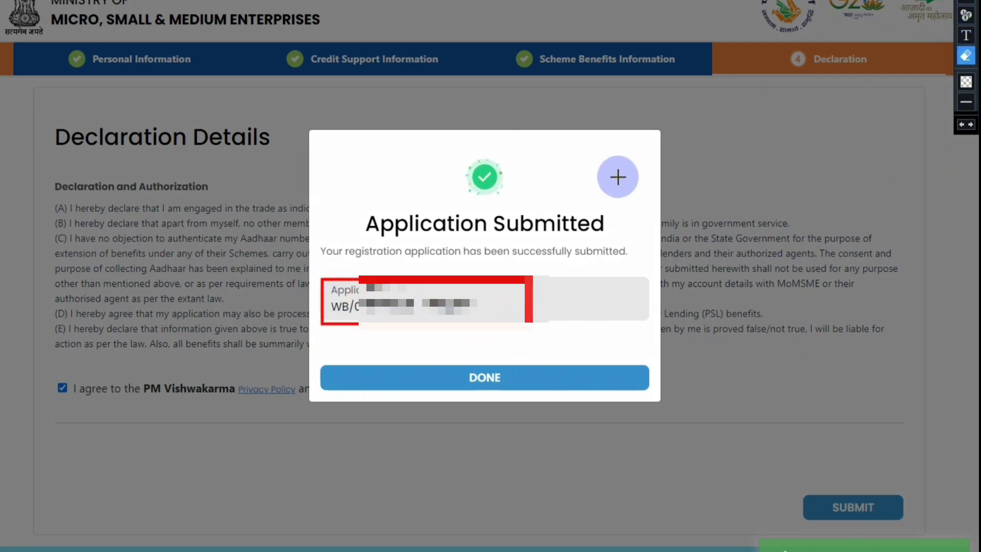
left_click_drag(123, 443, 725, 174)
left_click(478, 375)
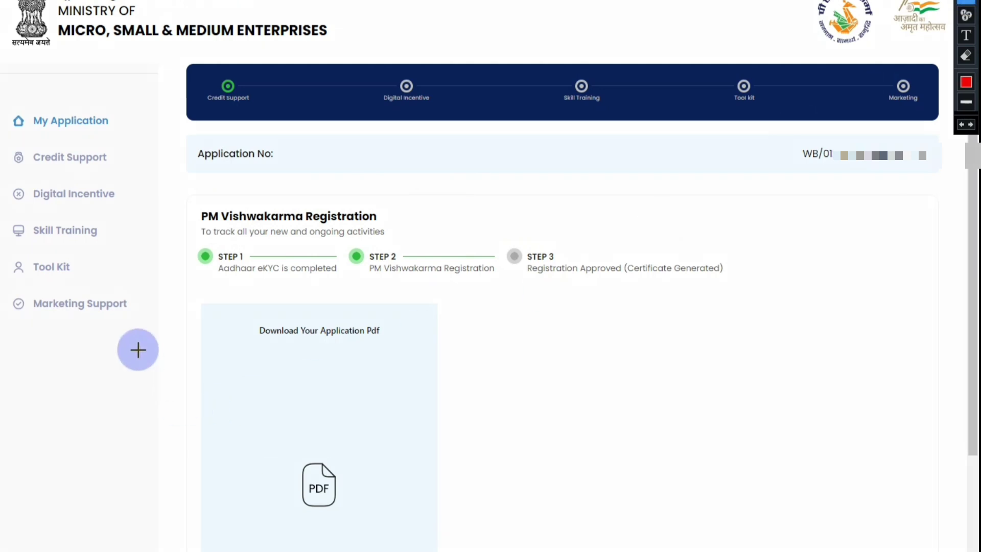
Outline in red the progress steps, application number and each dashboard section in the sidebar.
mouse_move(187, 198)
left_mouse_down()
mouse_move(189, 234)
mouse_move(229, 284)
mouse_move(713, 305)
left_mouse_up()
mouse_move(793, 136)
left_mouse_down()
mouse_move(889, 188)
mouse_move(917, 185)
left_mouse_up()
mouse_move(2, 105)
left_mouse_down()
mouse_move(70, 136)
mouse_move(121, 136)
left_mouse_up()
mouse_move(2, 147)
left_mouse_down()
mouse_move(63, 176)
mouse_move(120, 176)
left_mouse_up()
left_click_drag(2, 179, 123, 210)
mouse_move(3, 220)
left_mouse_down()
mouse_move(14, 235)
mouse_move(133, 251)
left_mouse_up()
mouse_move(3, 259)
left_mouse_down()
mouse_move(84, 292)
mouse_move(142, 345)
left_mouse_up()
key("Escape")
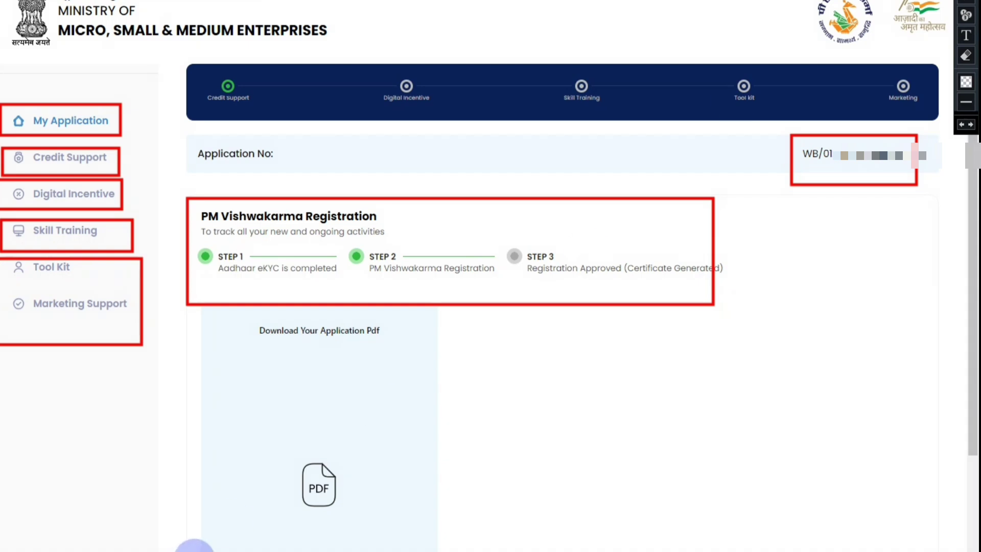
Download the application PDF from its card and clear the red outlines.
left_click(317, 482)
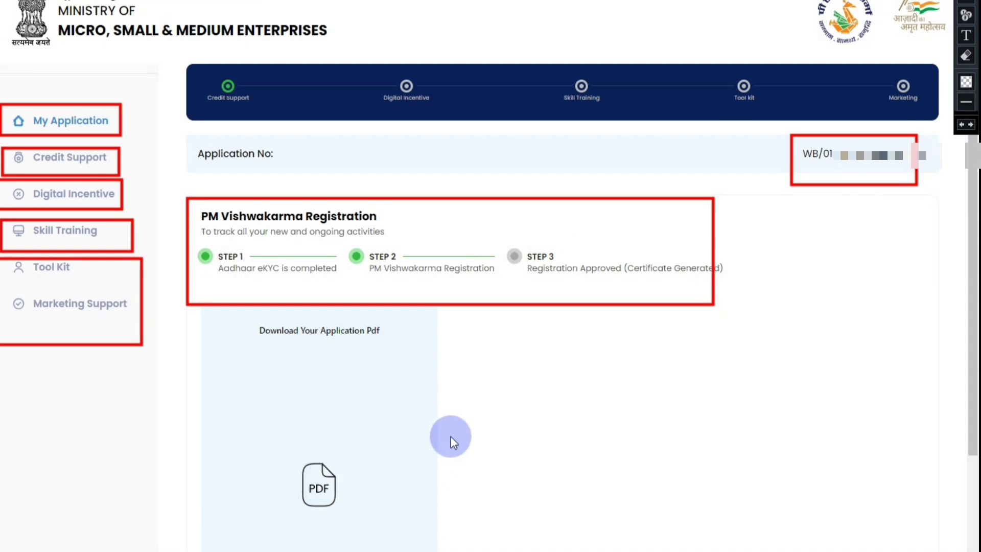
scroll(452, 435, "down", 2)
scroll(310, 438, "down", 2)
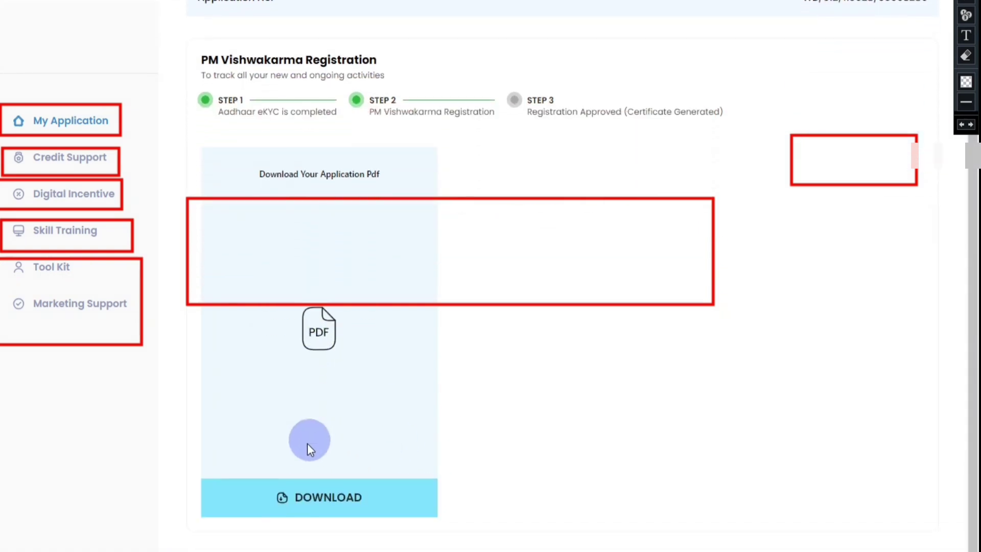
left_click(299, 498)
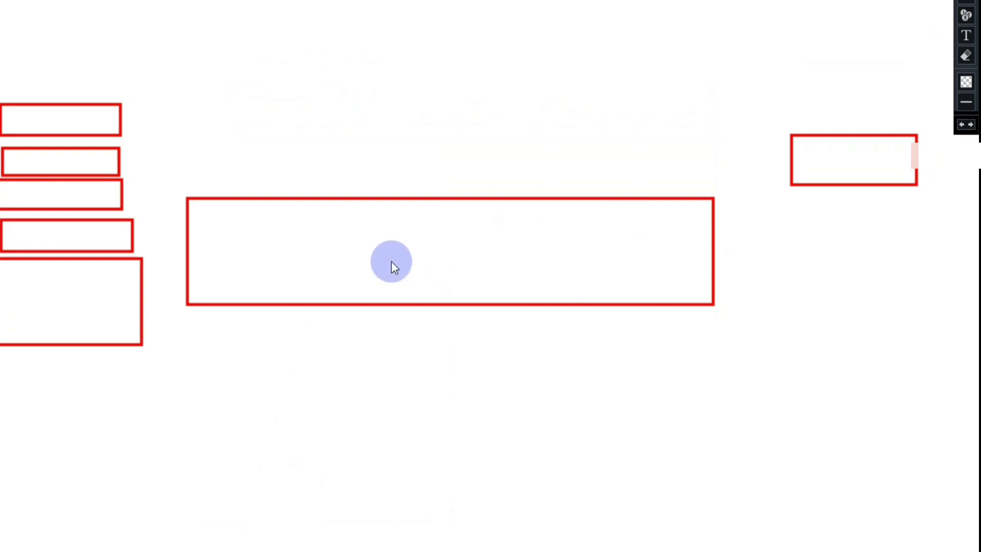
left_click(966, 55)
mouse_move(935, 85)
left_mouse_down()
mouse_move(872, 324)
mouse_move(4, 484)
left_mouse_up()
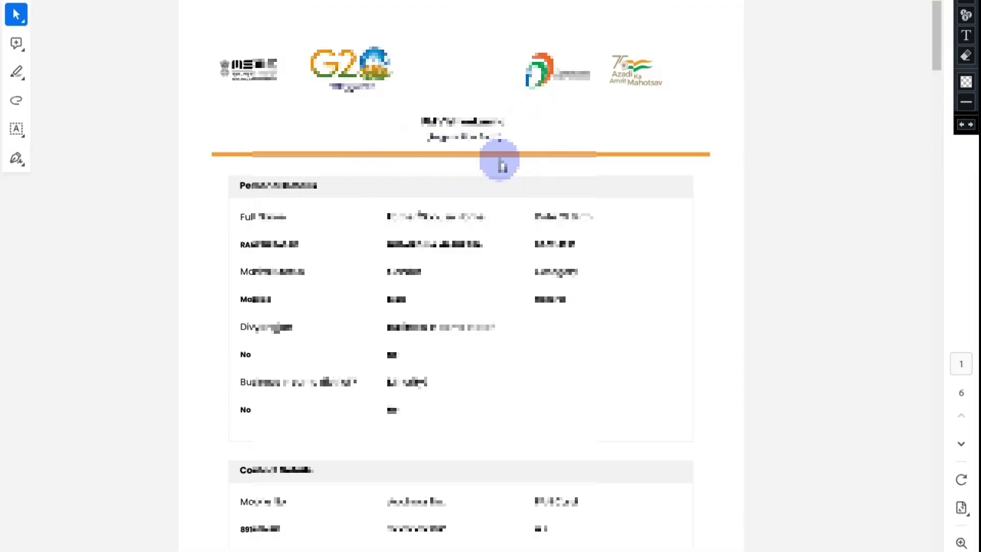
Scroll the application PDF from Personal Details back to page 1, then down to page 2's Family Details table.
scroll(547, 170, "down", 5)
scroll(552, 177, "down", 10)
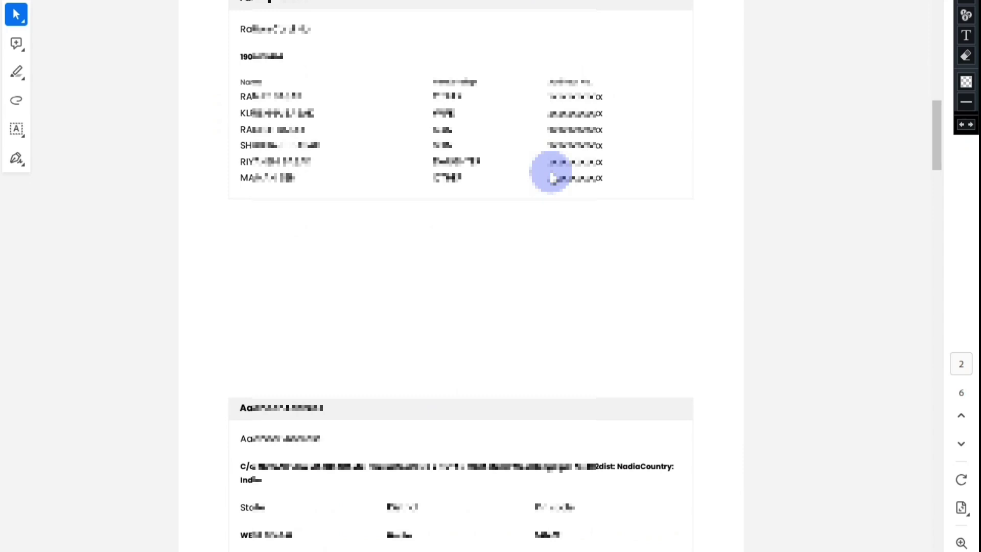
scroll(552, 176, "down", 10)
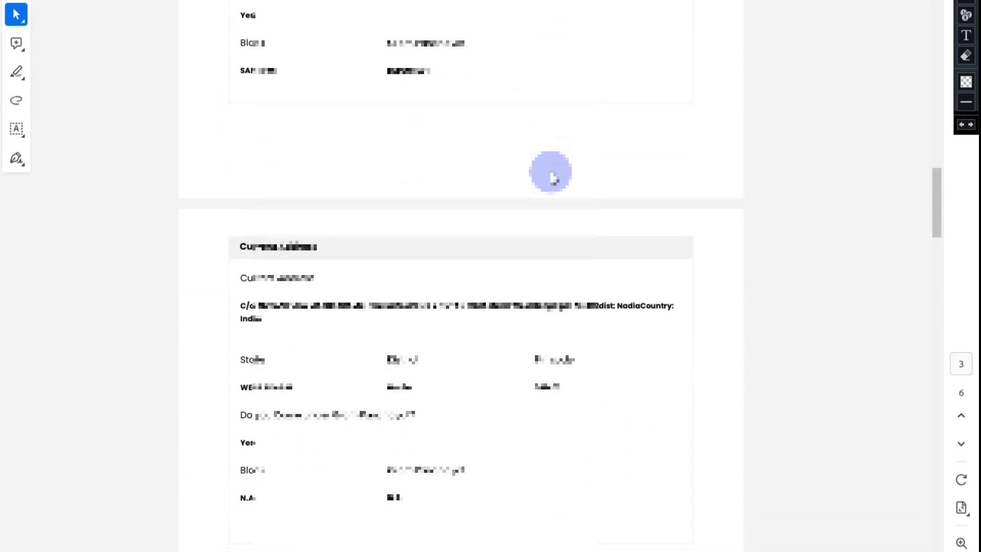
scroll(552, 177, "down", 17)
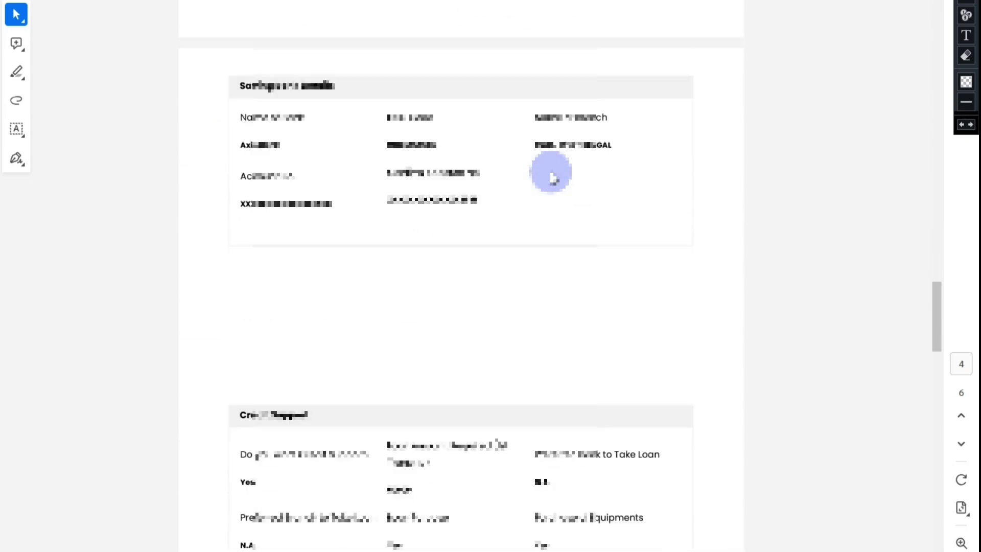
scroll(551, 174, "down", 10)
scroll(581, 255, "up", 20)
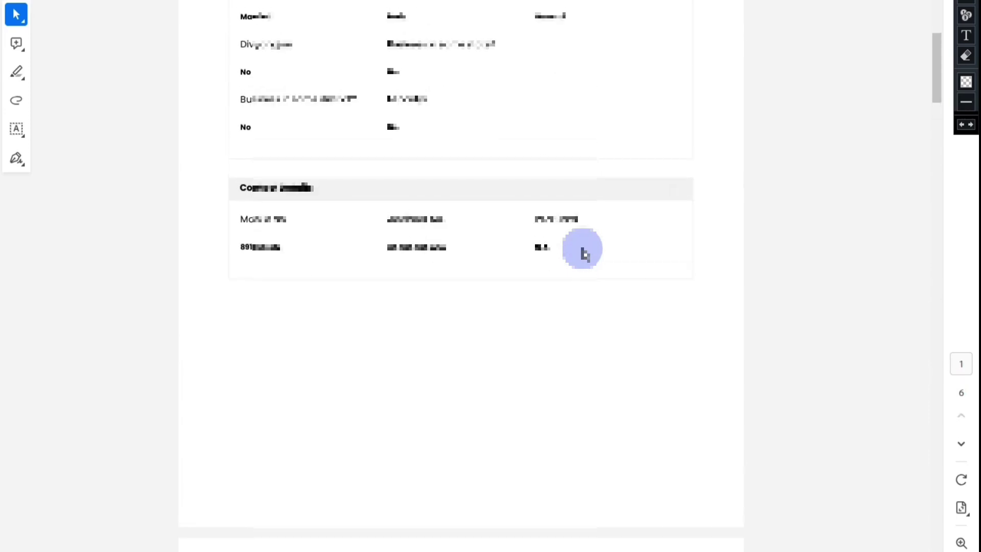
scroll(583, 253, "up", 5)
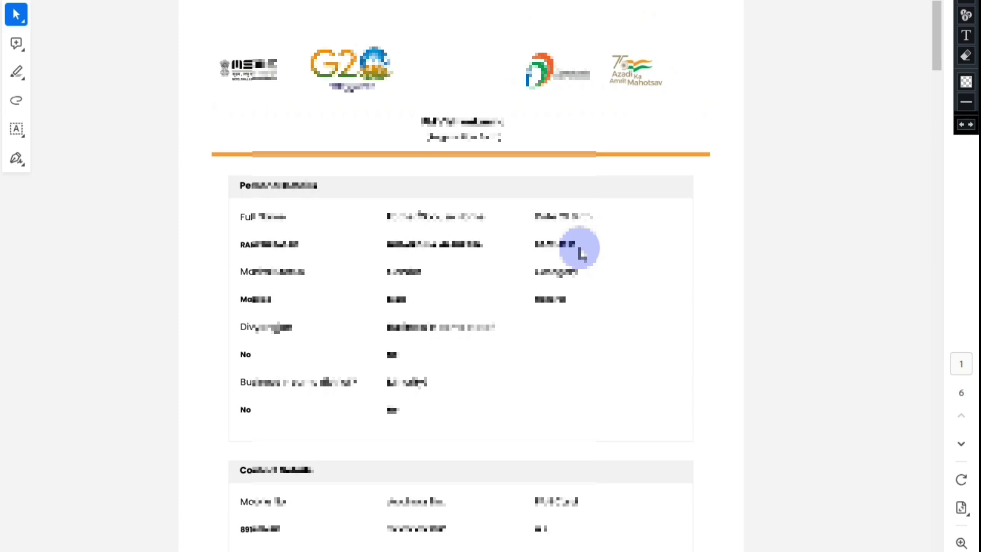
scroll(580, 250, "down", 10)
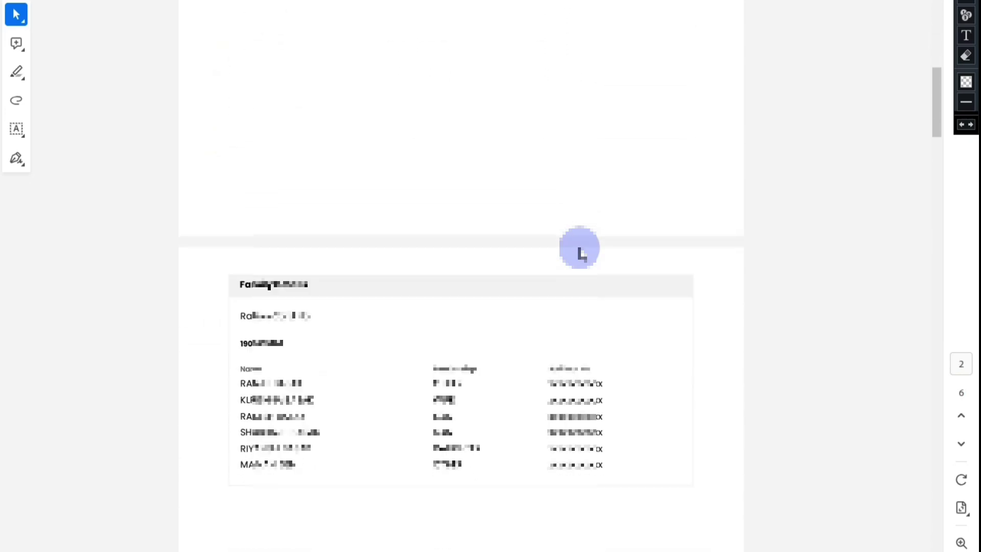
scroll(579, 250, "down", 5)
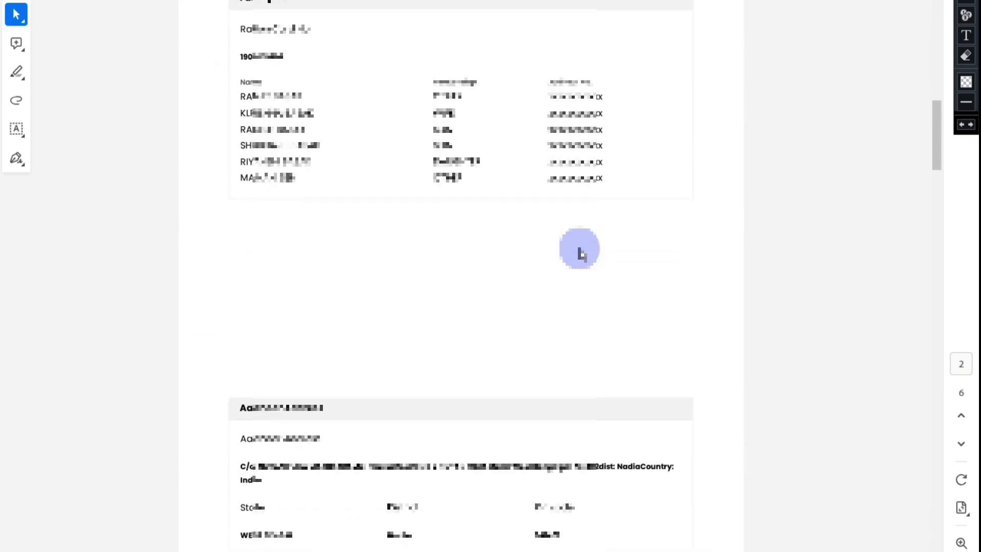